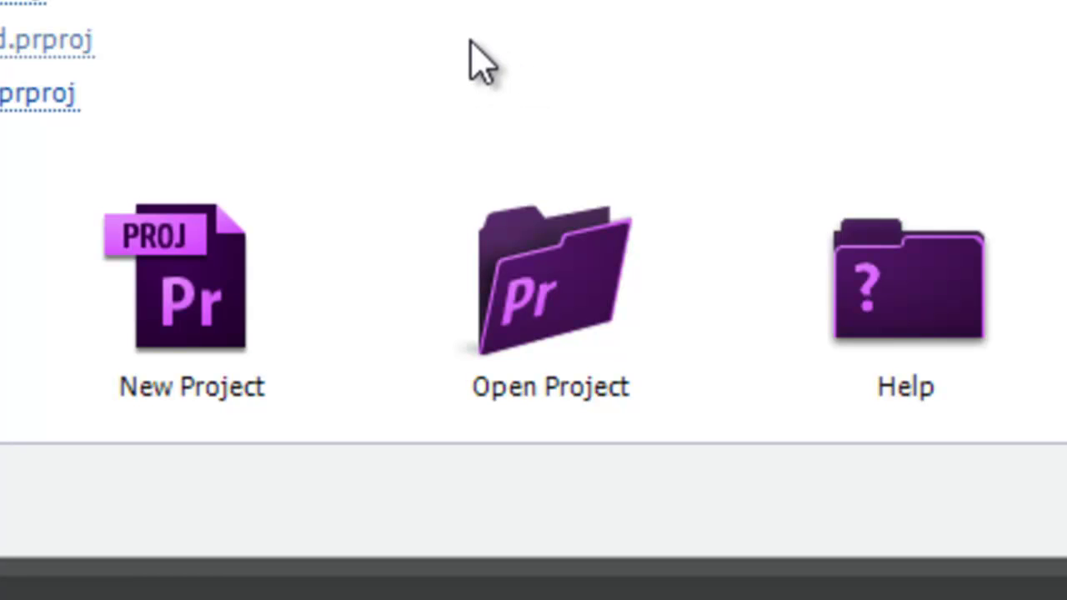
- Choose New Project on the Premiere Pro welcome screen
{"action": "left_click", "coordinate": [213, 315]}
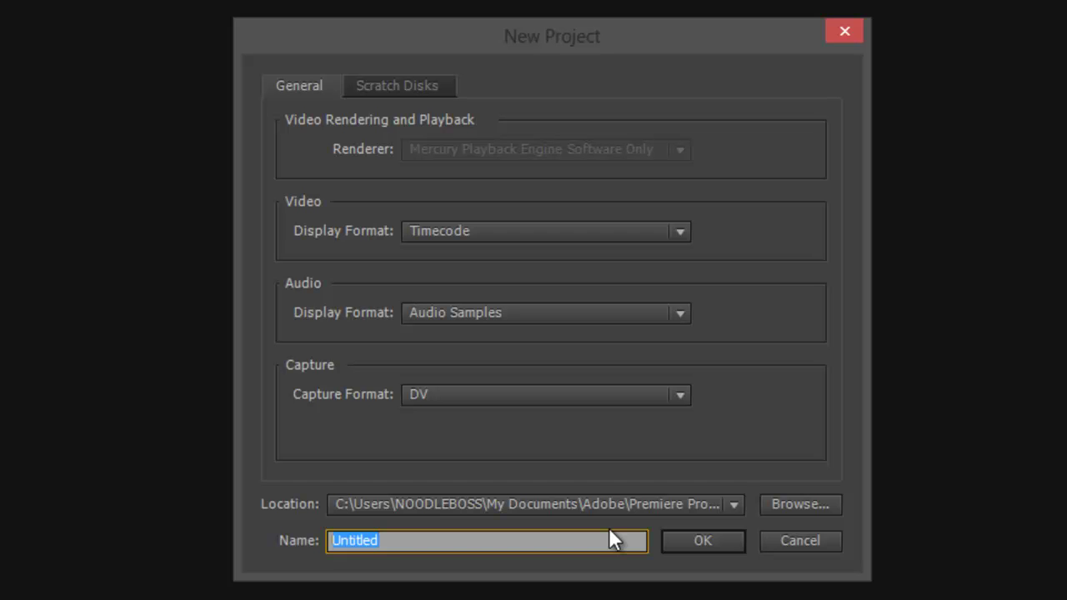
- Name the new project MP4-Nexus and confirm it
{"action": "type", "text": "MP4"}
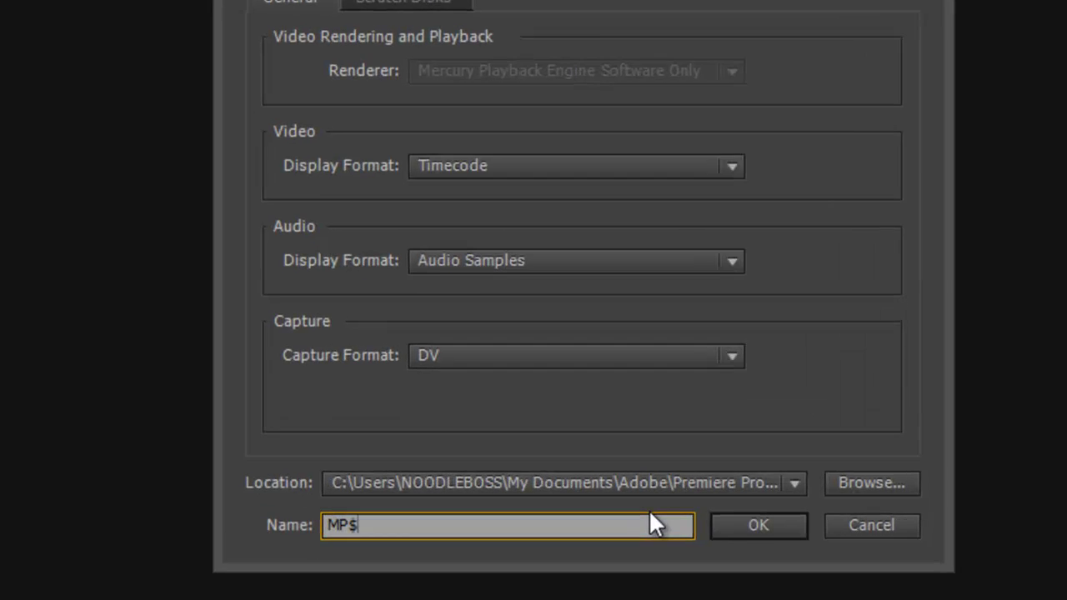
{"action": "type", "text": "-"}
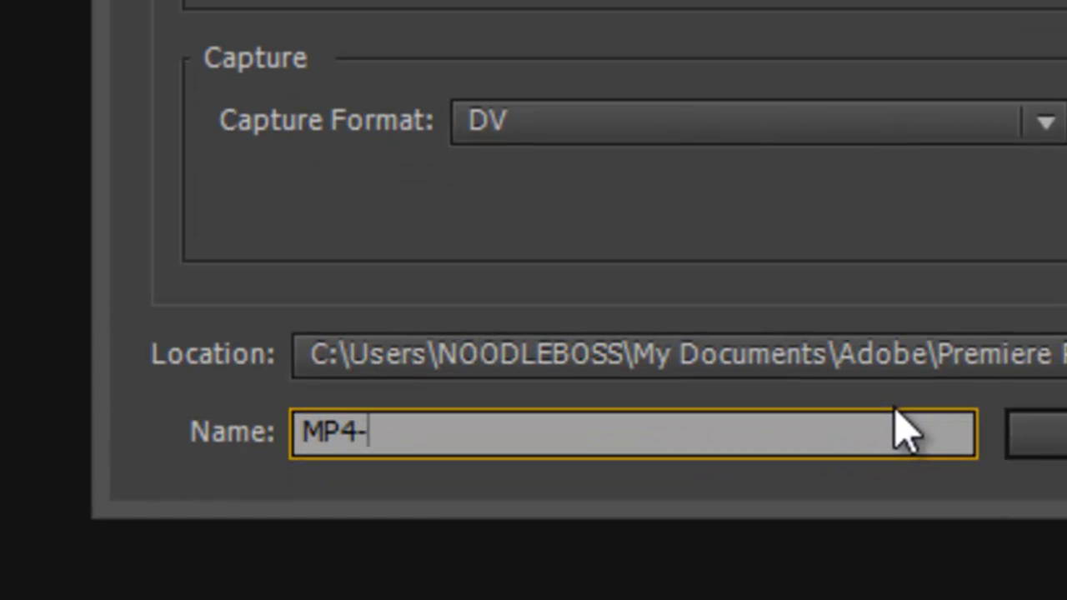
{"action": "type", "text": "Nexus"}
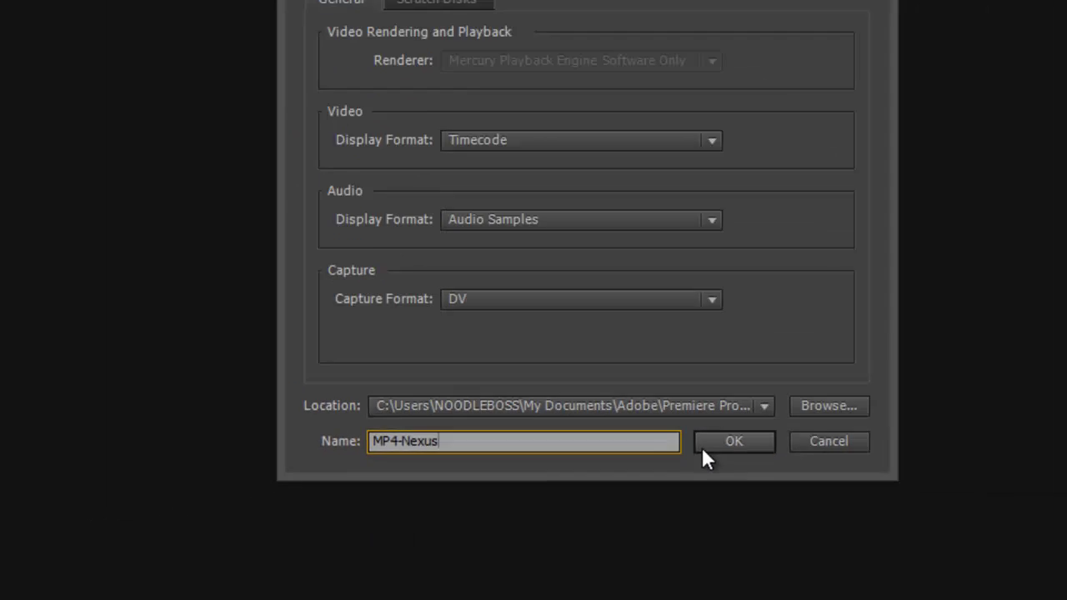
{"action": "left_click", "coordinate": [703, 451]}
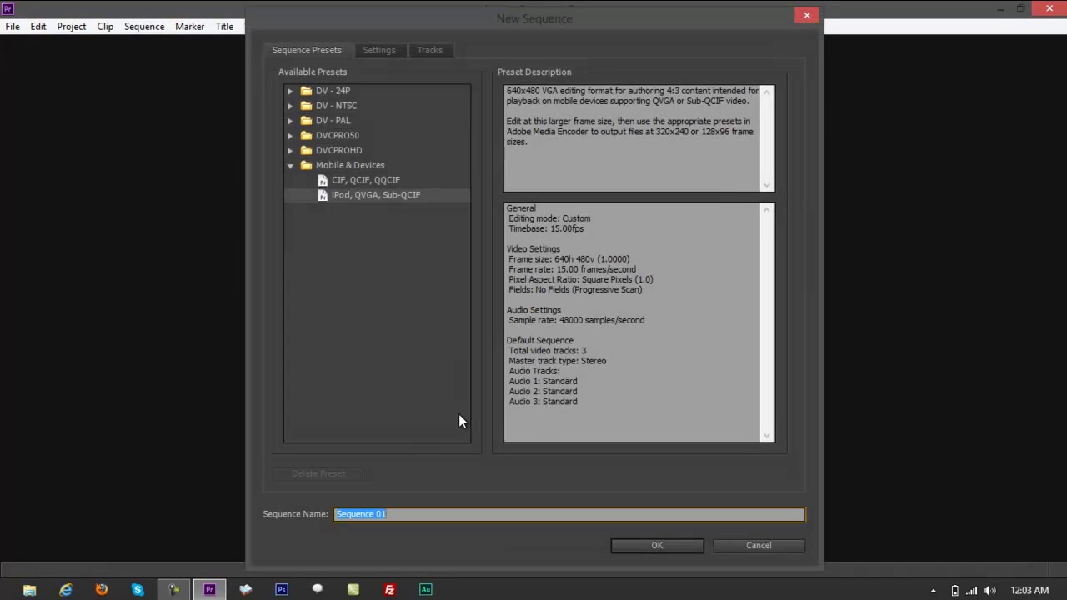
- Select the DVCPROHD 720p50 sequence preset, then bring up a File Explorer window
{"action": "left_click", "coordinate": [289, 151]}
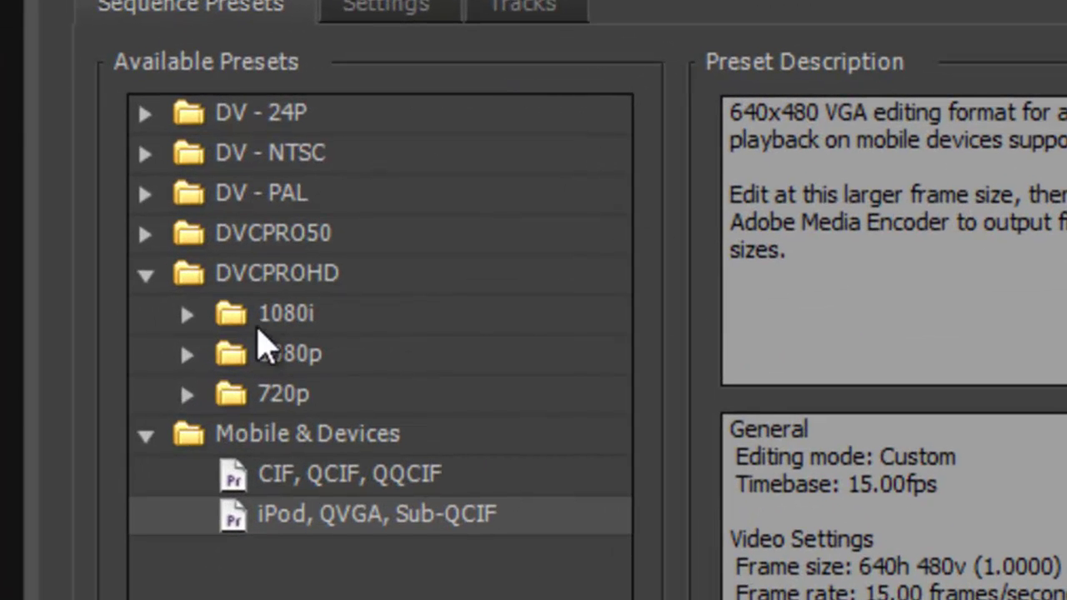
{"action": "left_click", "coordinate": [187, 395]}
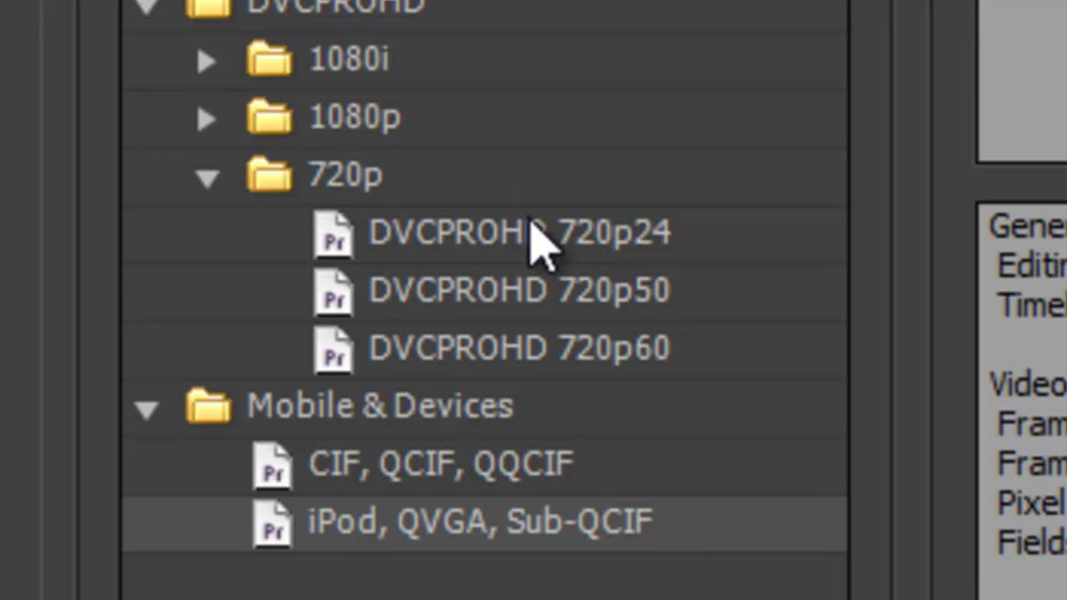
{"action": "left_click", "coordinate": [619, 238]}
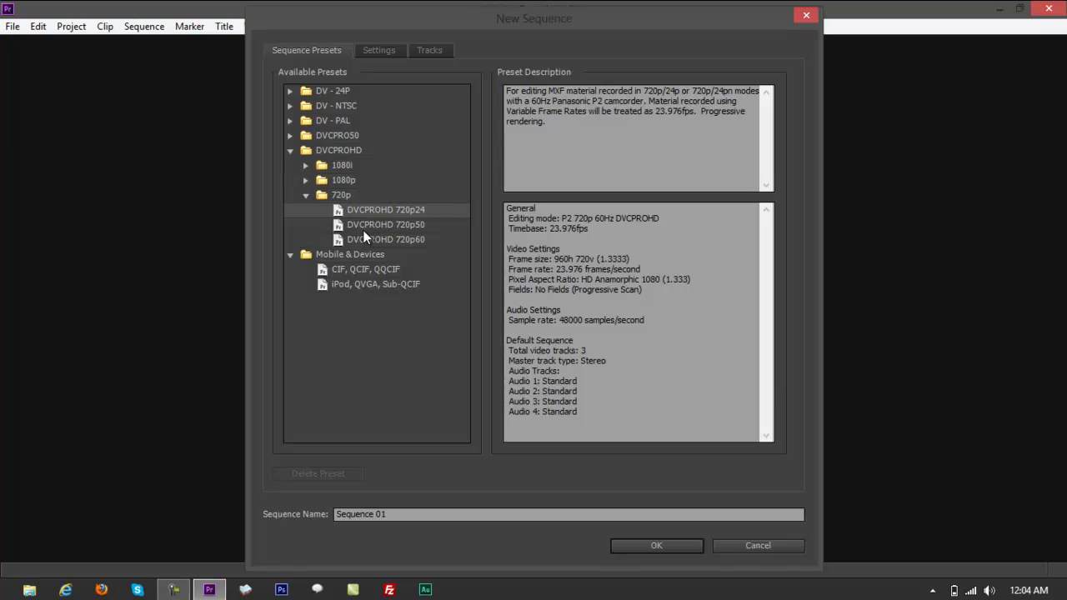
{"action": "left_click", "coordinate": [409, 232]}
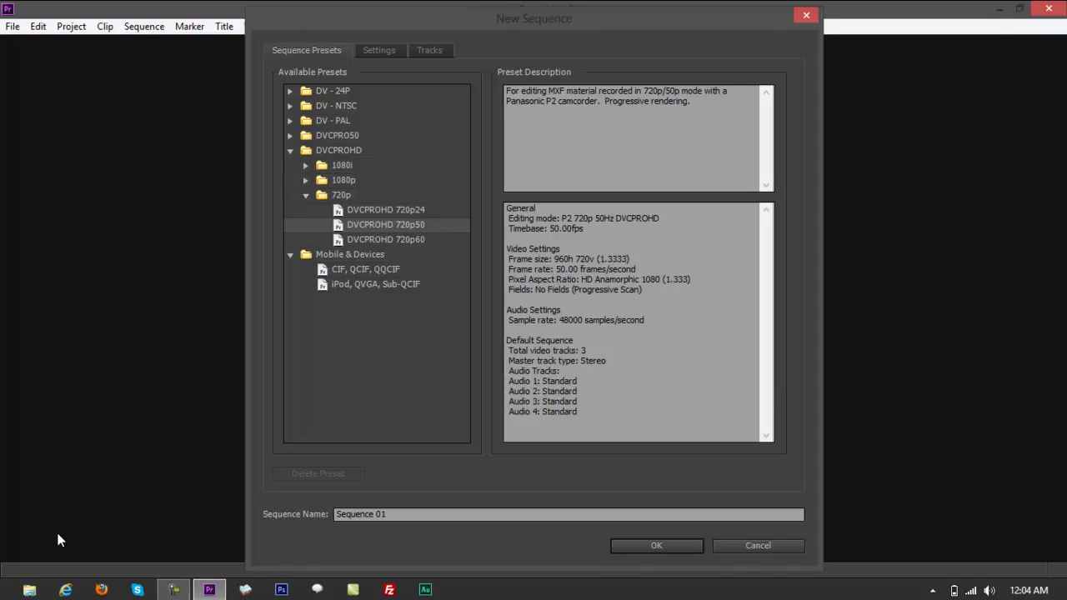
{"action": "left_click", "coordinate": [29, 590]}
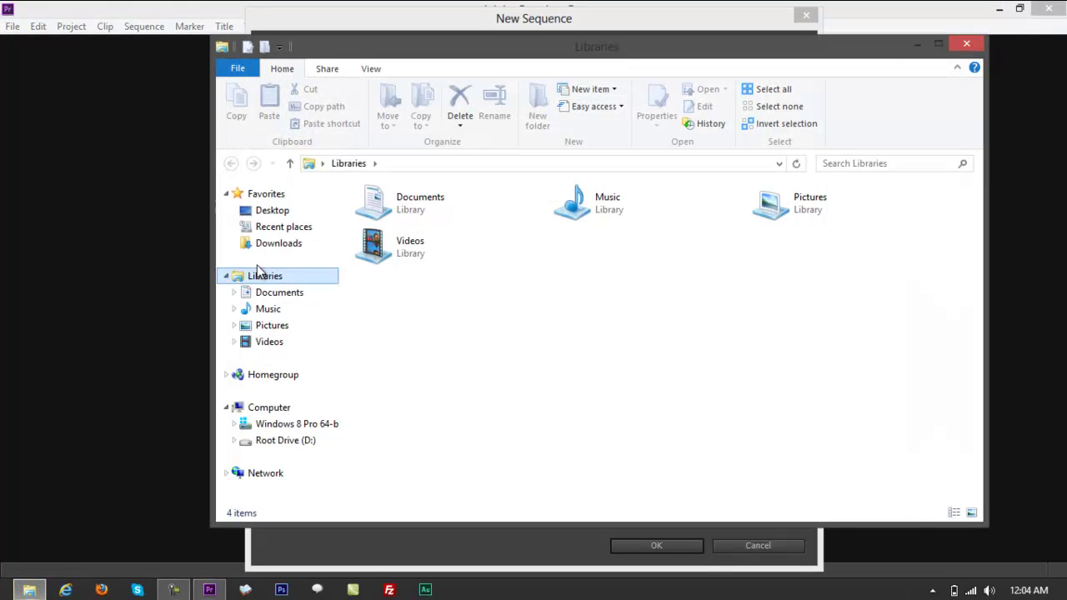
- Show the Desktop, briefly open video-sample.MOV's Properties, and resize the Explorer window
{"action": "left_click", "coordinate": [257, 210]}
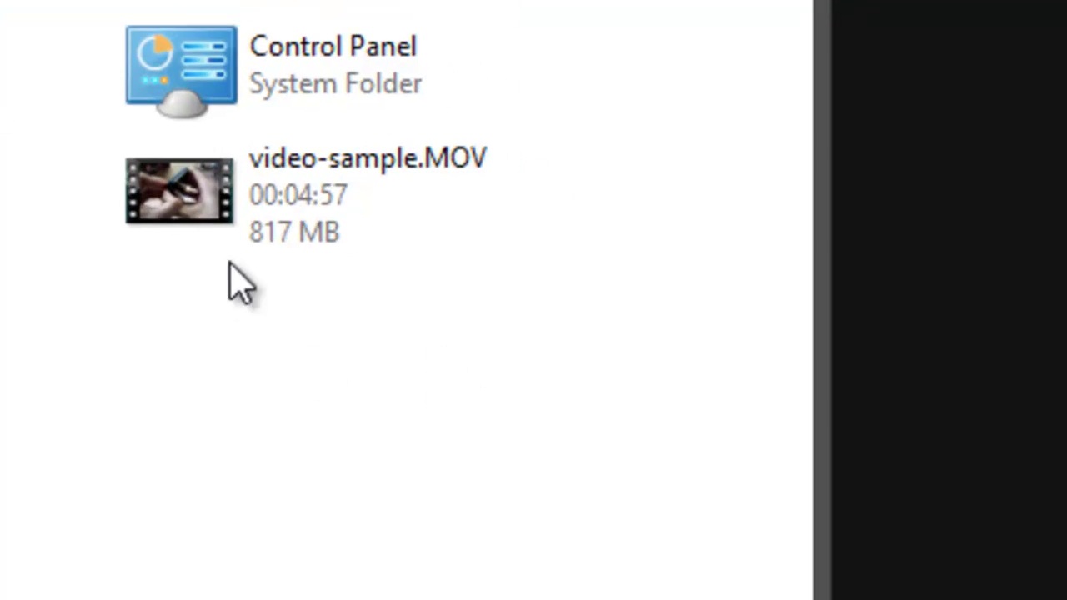
{"action": "left_click", "coordinate": [221, 205]}
{"action": "right_click", "coordinate": [221, 205]}
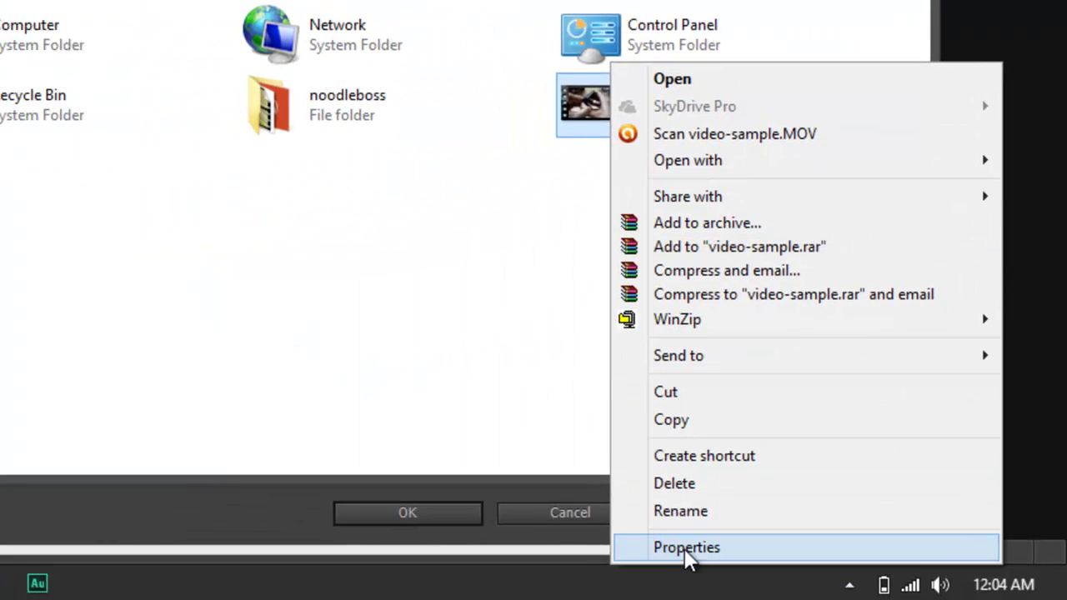
{"action": "left_click", "coordinate": [686, 548]}
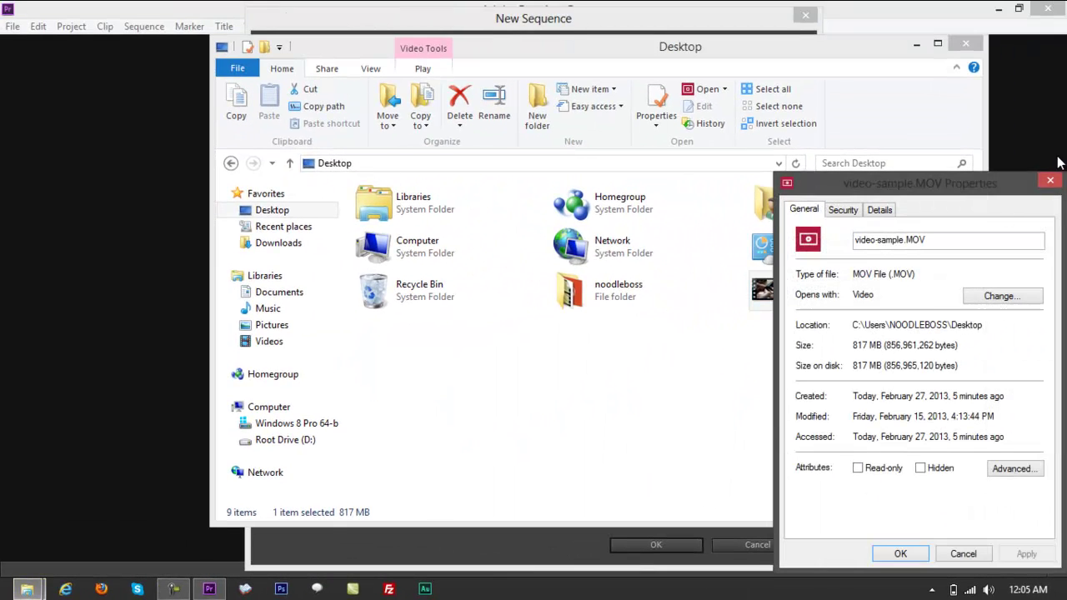
{"action": "left_click", "coordinate": [1051, 181]}
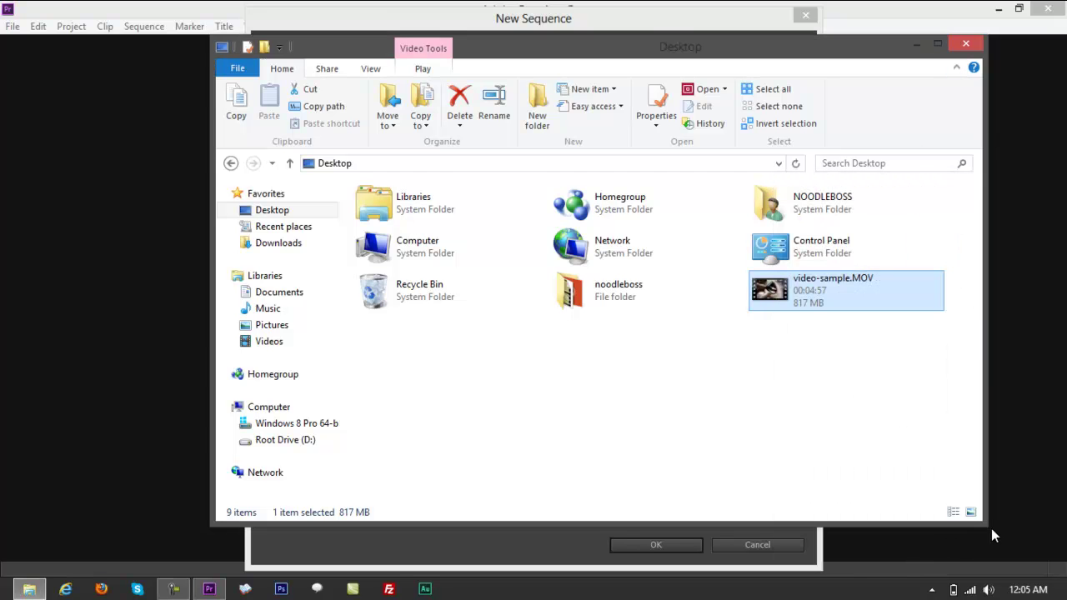
{"action": "left_click_drag", "start_coordinate": [986, 528], "coordinate": [710, 455]}
{"action": "left_click_drag", "start_coordinate": [702, 273], "coordinate": [705, 417]}
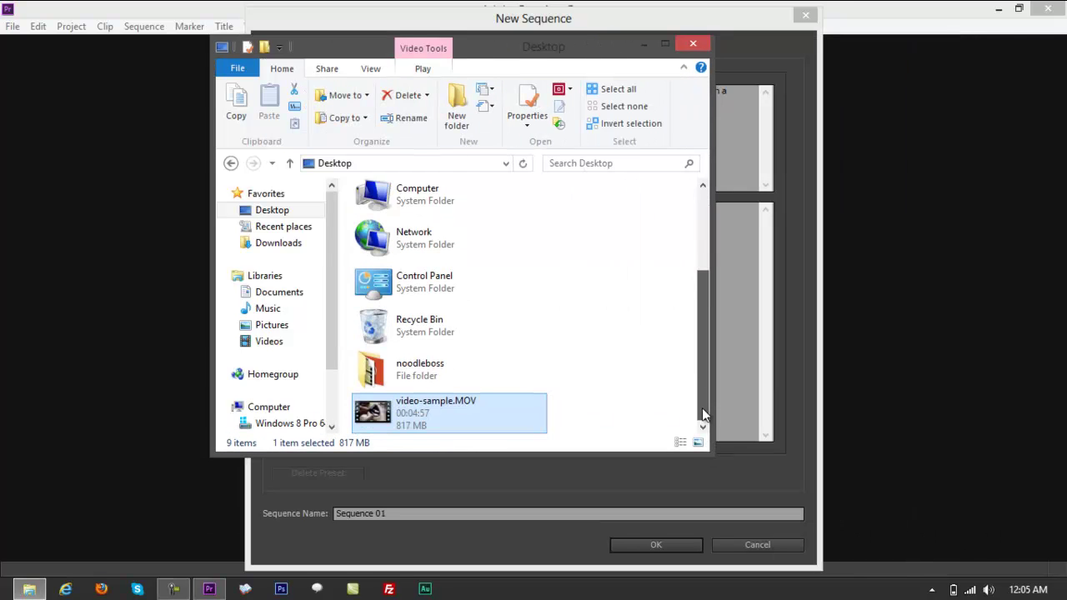
- Reopen video-sample.MOV's Properties on the Details tab and reposition the dialog
{"action": "right_click", "coordinate": [412, 402]}
{"action": "left_click", "coordinate": [442, 387]}
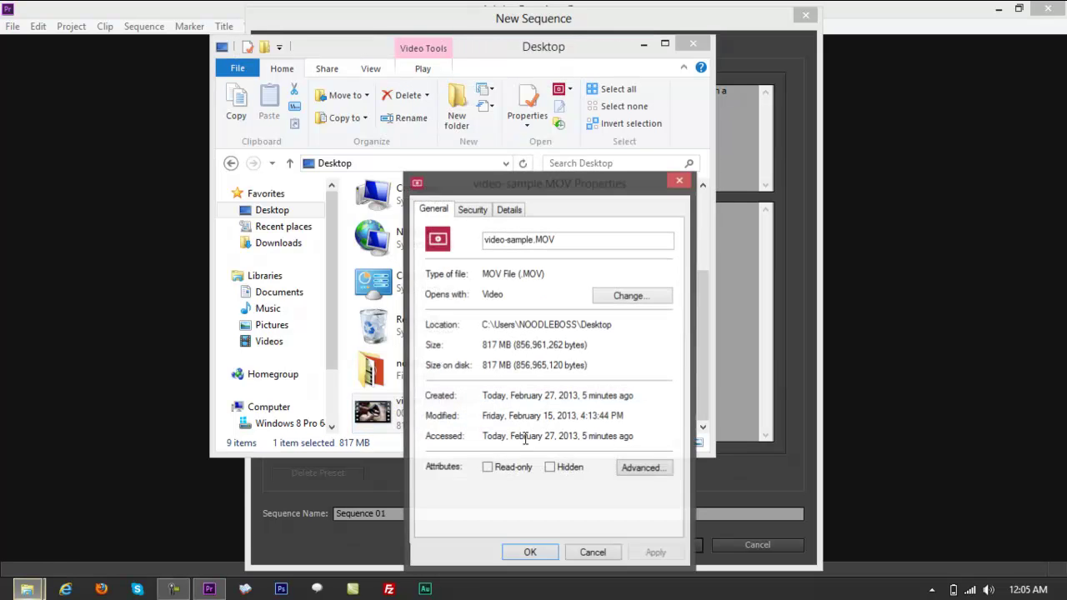
{"action": "left_click", "coordinate": [509, 210]}
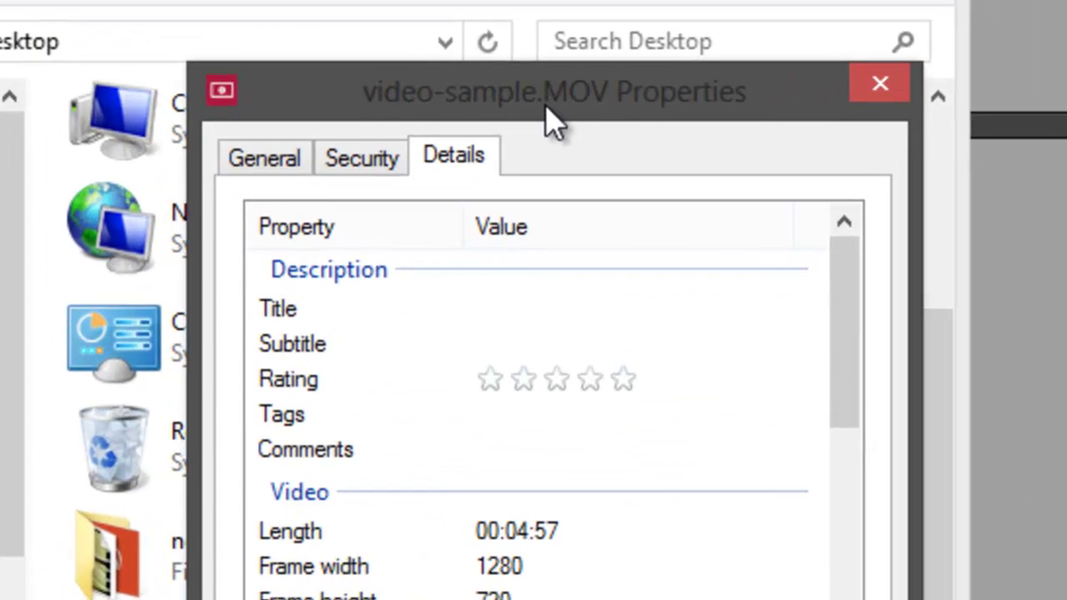
{"action": "left_click_drag", "start_coordinate": [550, 121], "coordinate": [463, 2]}
{"action": "left_click_drag", "start_coordinate": [769, 204], "coordinate": [667, 278]}
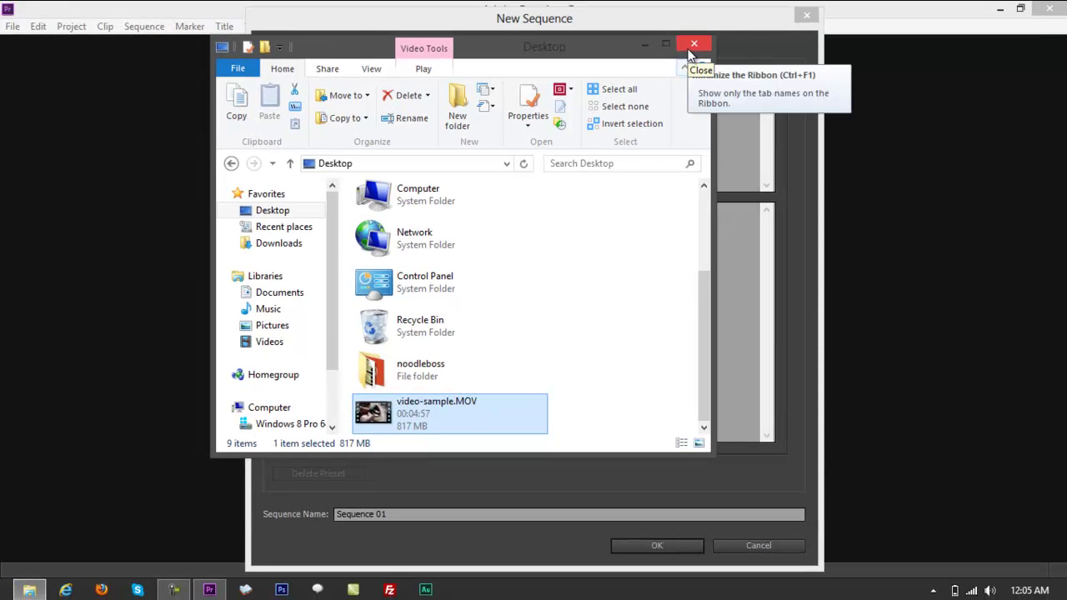
- Read the Details (1280×720, 29 frames/second, 12 kHz mono), then close Properties and Explorer
{"action": "right_click", "coordinate": [463, 414]}
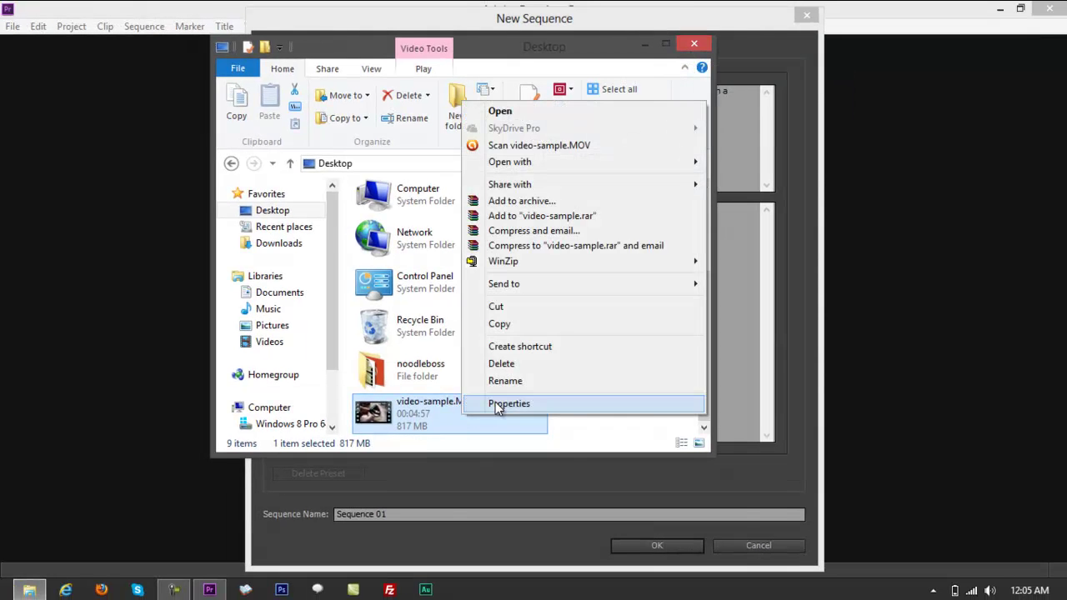
{"action": "left_click", "coordinate": [495, 403]}
{"action": "left_click", "coordinate": [570, 210]}
{"action": "left_click_drag", "start_coordinate": [595, 177], "coordinate": [534, 135]}
{"action": "scroll", "coordinate": [667, 257], "scroll_direction": "down", "scroll_amount": 2}
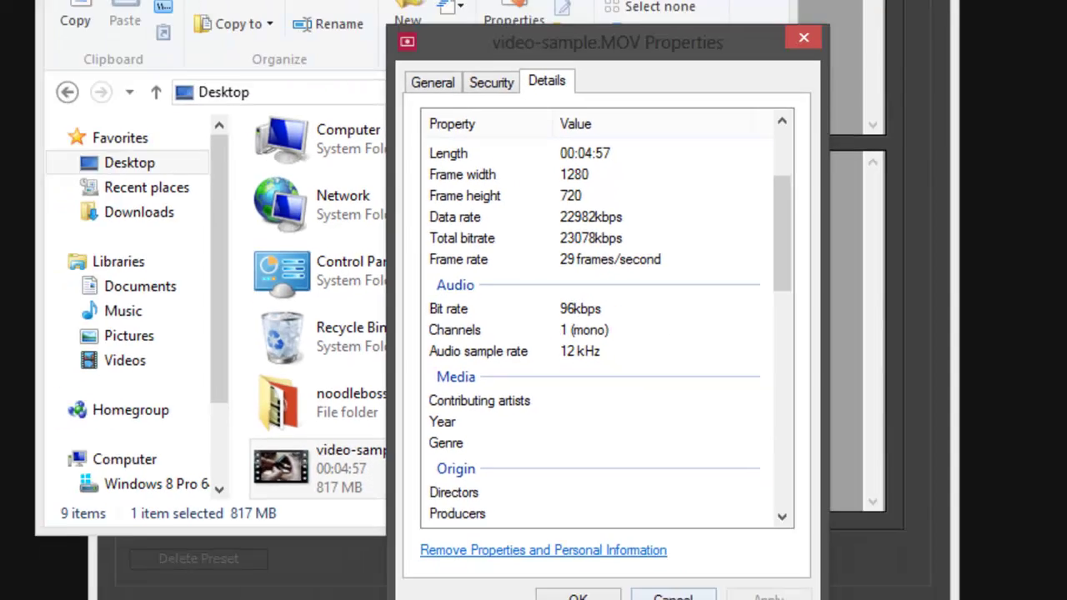
{"action": "key", "text": "Escape"}
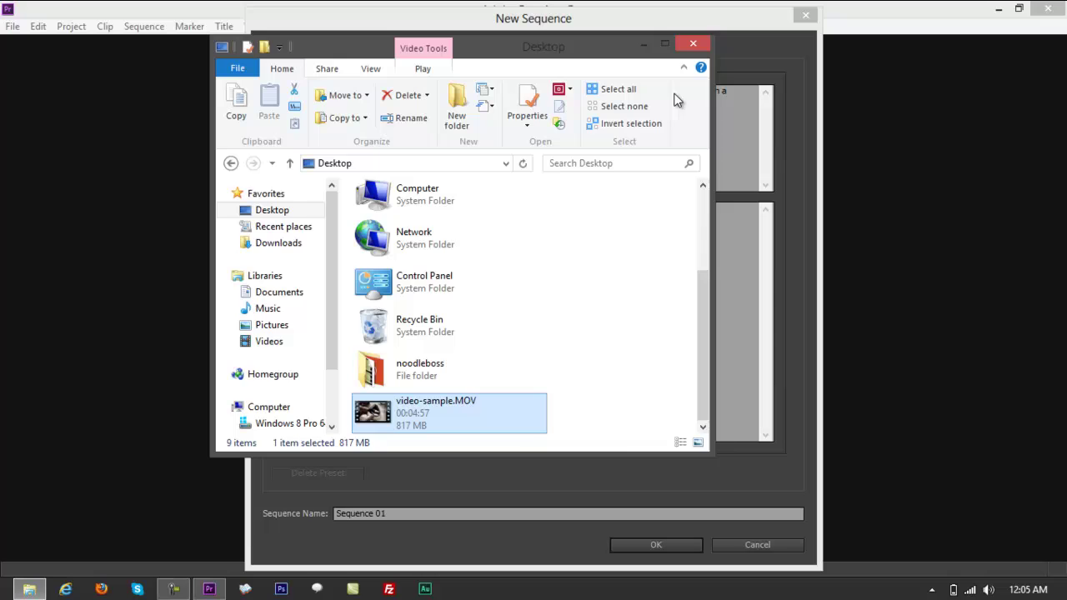
{"action": "left_click", "coordinate": [692, 44]}
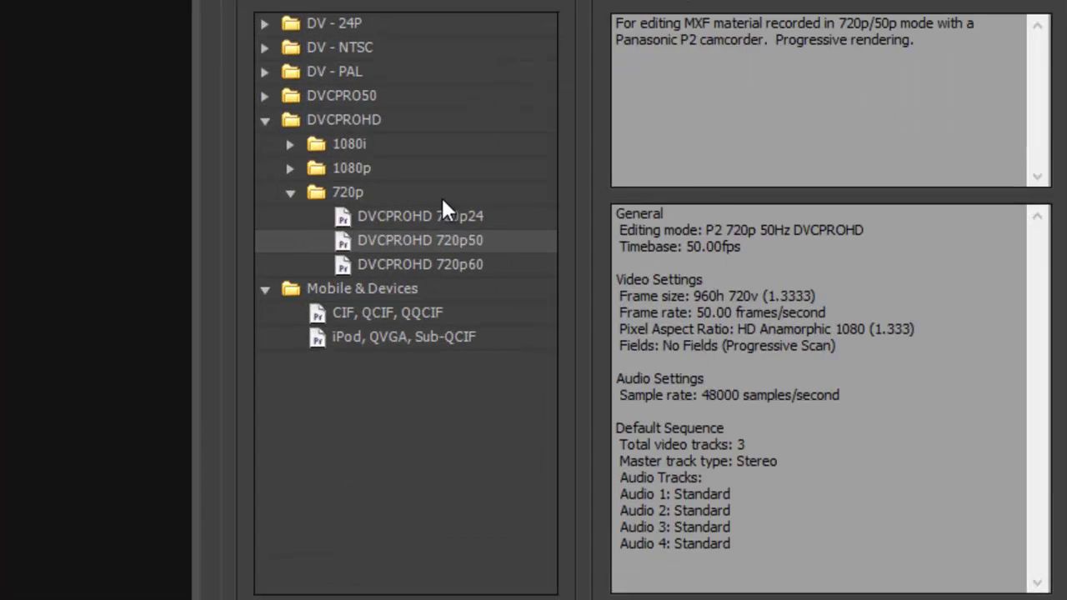
- Choose the DVCPROHD 720p24 preset and name the sequence 'how to convert to mp4'
{"action": "left_click", "coordinate": [398, 212]}
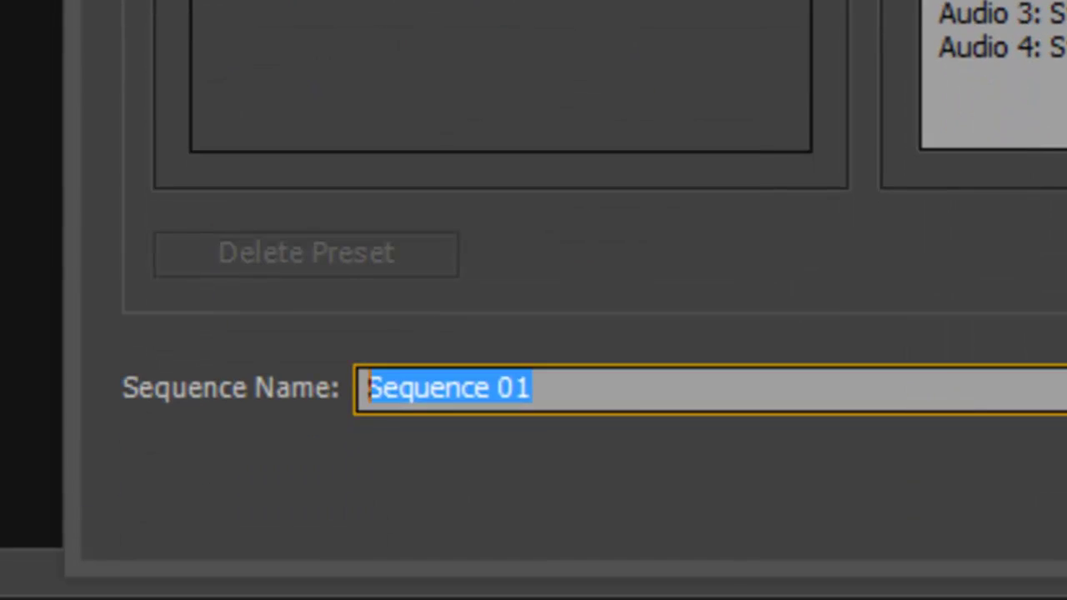
{"action": "type", "text": "how to convert to avi"}
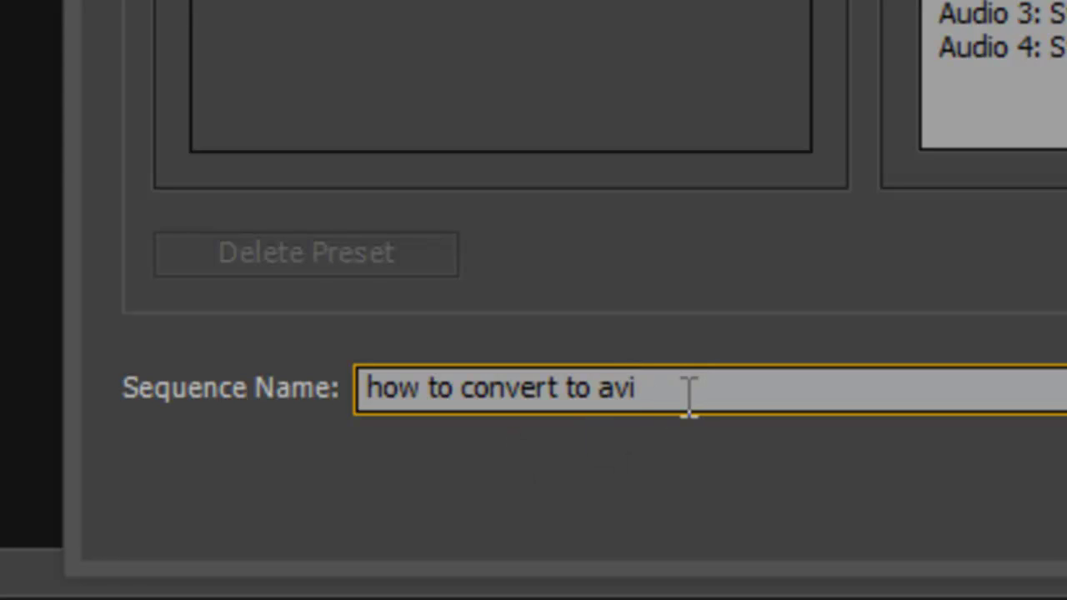
{"action": "left_click_drag", "start_coordinate": [593, 389], "coordinate": [775, 382]}
{"action": "key", "text": "BackSpace"}
{"action": "type", "text": "mp4"}
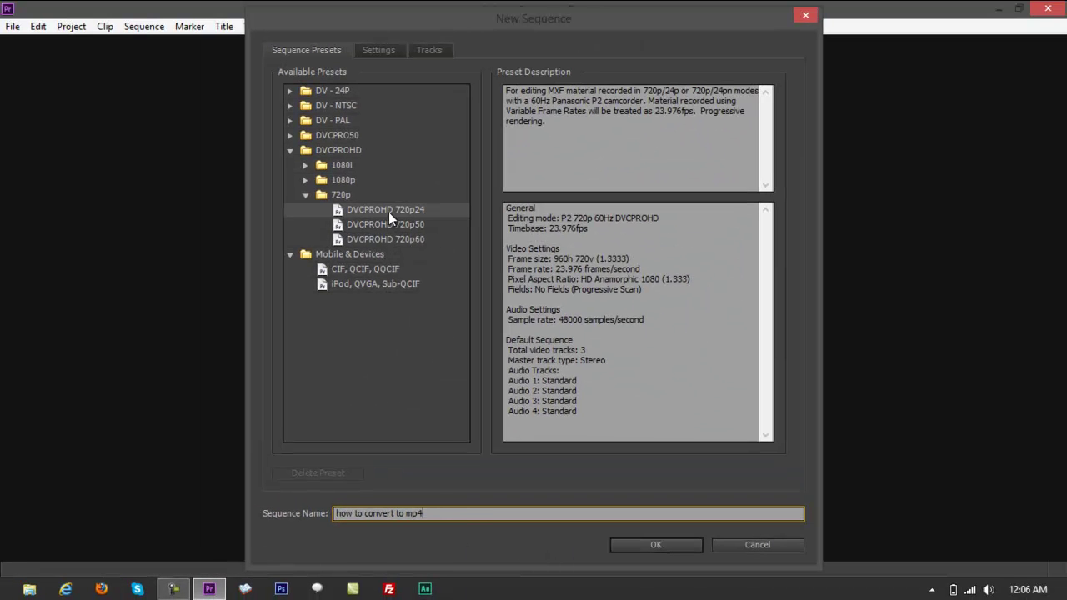
- Create the sequence, raise the monitor/timeline divider, and bring up File Explorer
{"action": "left_click", "coordinate": [631, 544]}
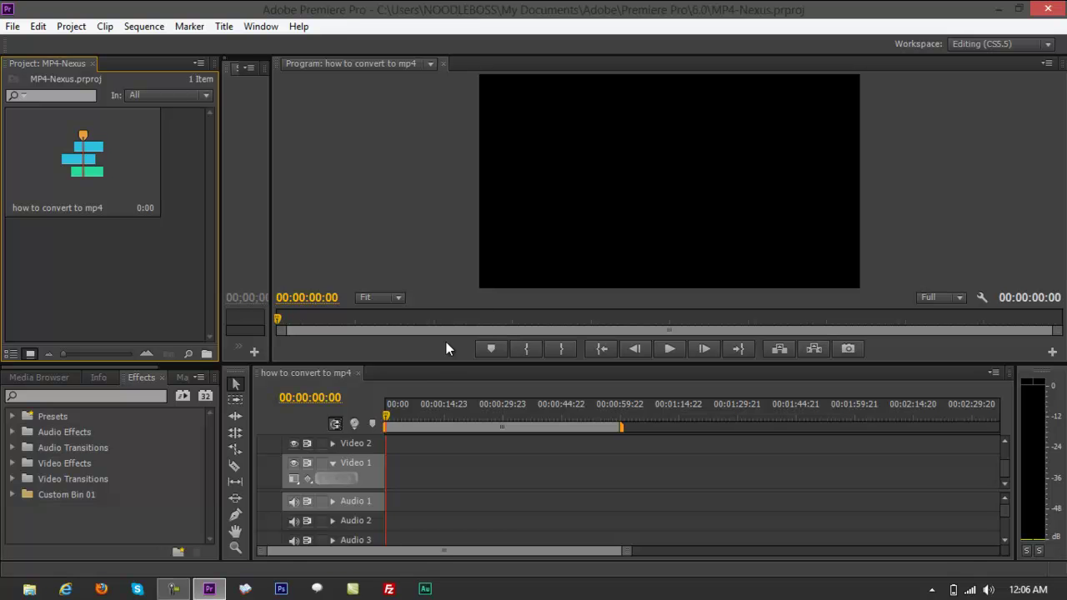
{"action": "left_click_drag", "start_coordinate": [435, 367], "coordinate": [435, 312]}
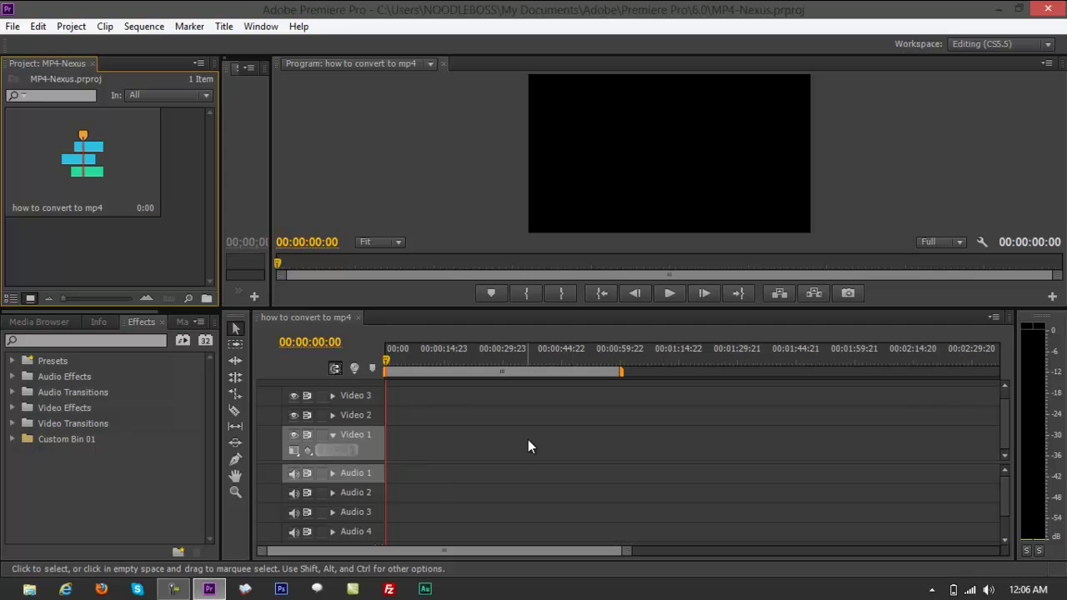
{"action": "left_click_drag", "start_coordinate": [417, 312], "coordinate": [416, 308]}
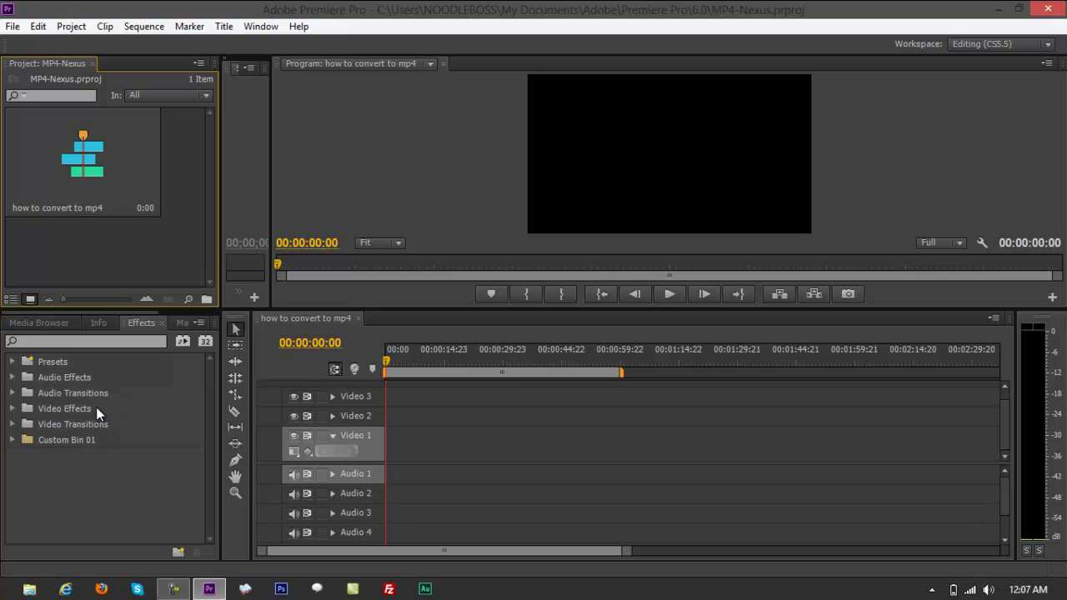
{"action": "left_click", "coordinate": [29, 589]}
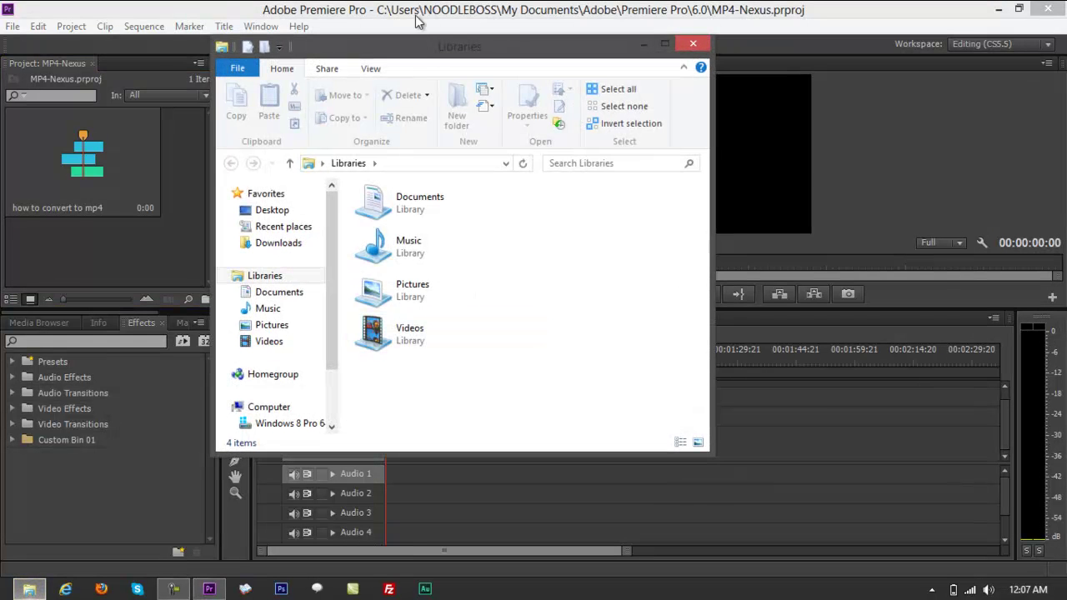
- Move the Explorer window aside, show the Media Browser drives, then bring Explorer forward
{"action": "left_click_drag", "start_coordinate": [415, 61], "coordinate": [829, 75]}
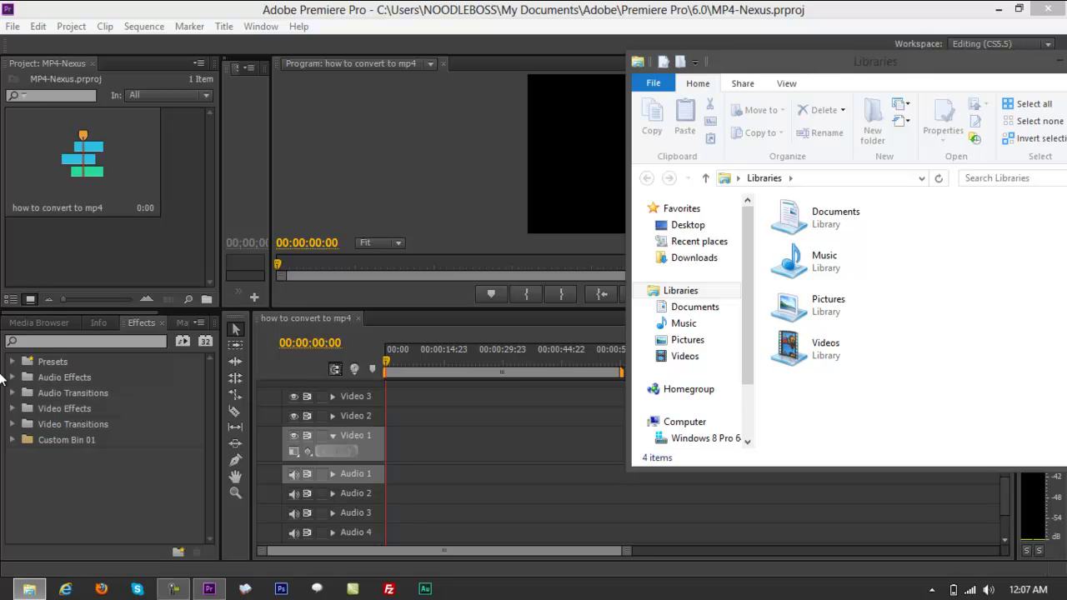
{"action": "left_click", "coordinate": [81, 264]}
{"action": "left_click", "coordinate": [50, 323]}
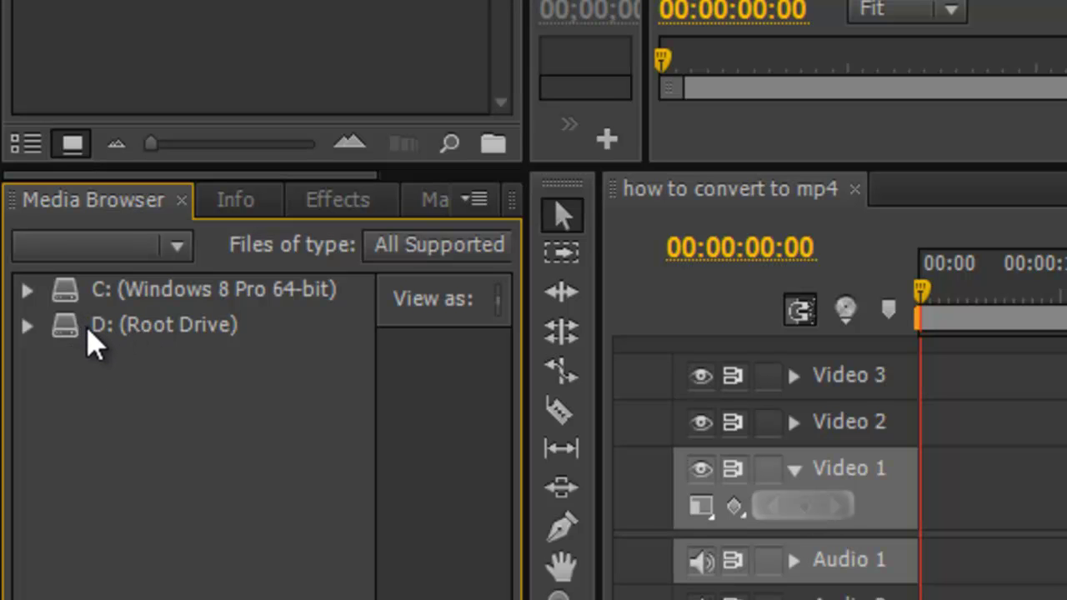
{"action": "mouse_move", "coordinate": [241, 599]}
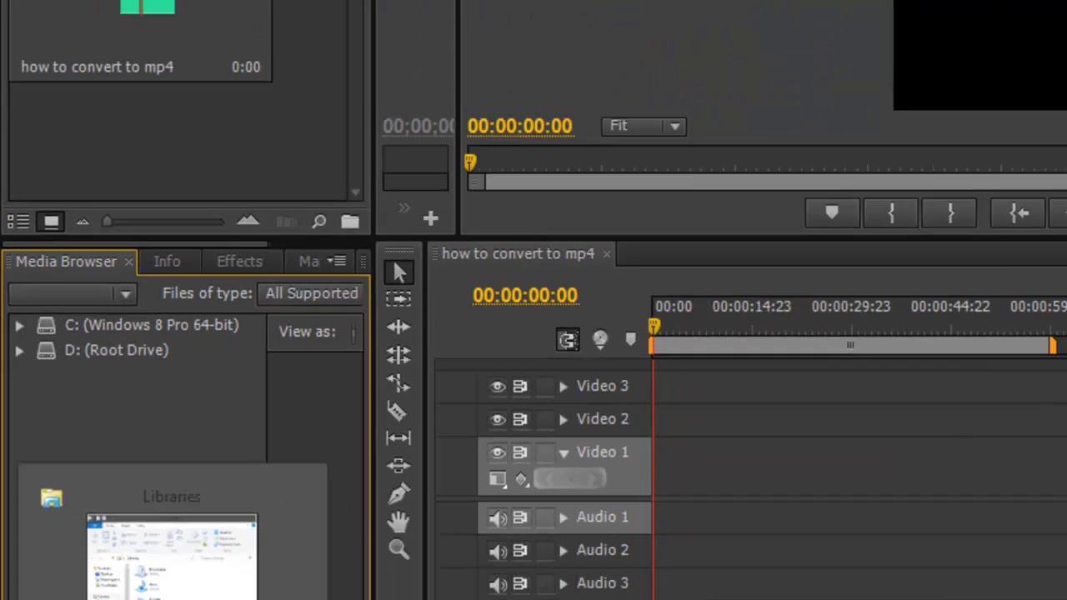
{"action": "left_click", "coordinate": [171, 557]}
{"action": "left_click_drag", "start_coordinate": [856, 52], "coordinate": [820, 27]}
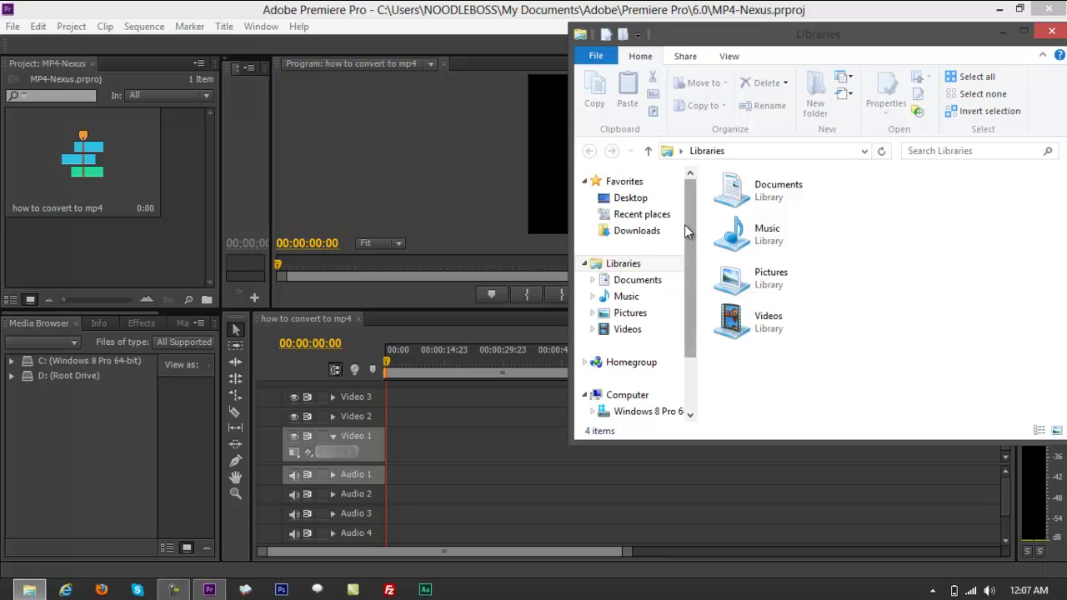
- Open the Desktop folder and play video-sample.MOV in the video player
{"action": "left_click", "coordinate": [630, 198]}
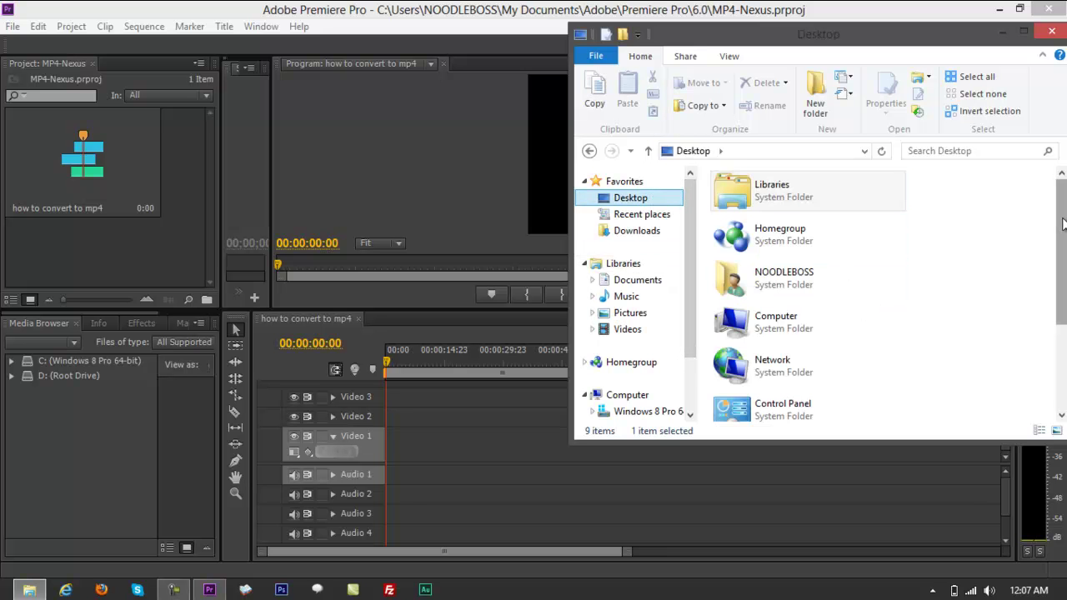
{"action": "scroll", "coordinate": [1064, 222], "scroll_direction": "down", "scroll_amount": 3}
{"action": "left_click", "coordinate": [750, 402]}
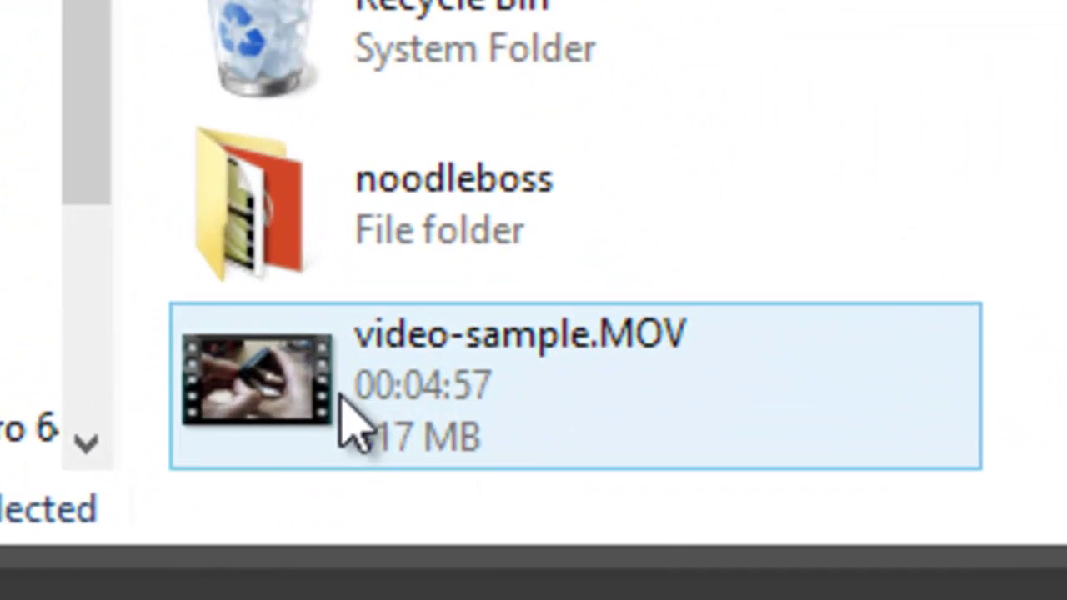
{"action": "mouse_move", "coordinate": [335, 411]}
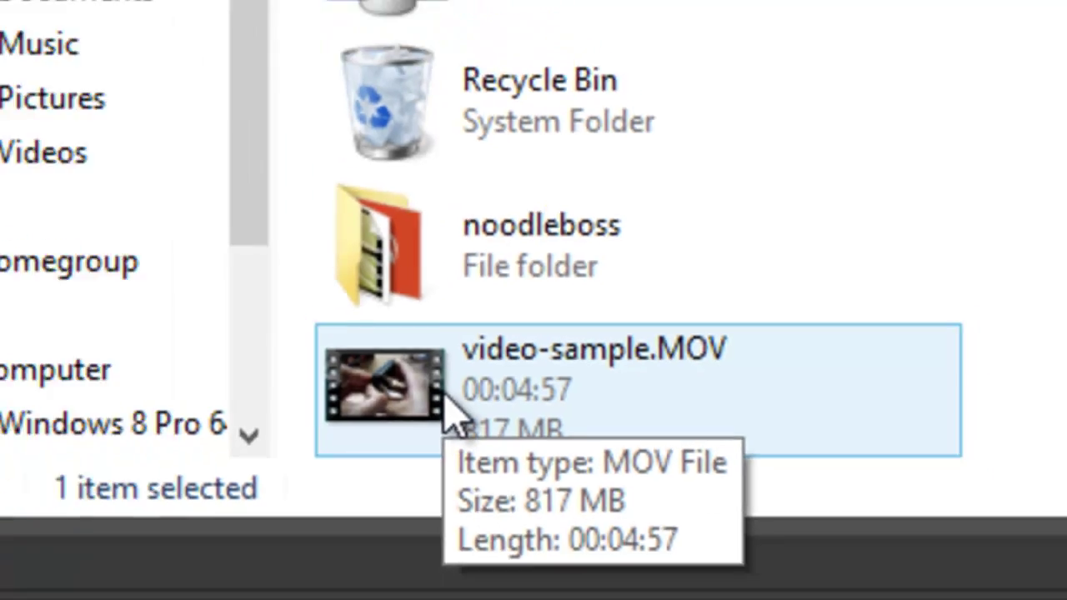
{"action": "double_click", "coordinate": [329, 401]}
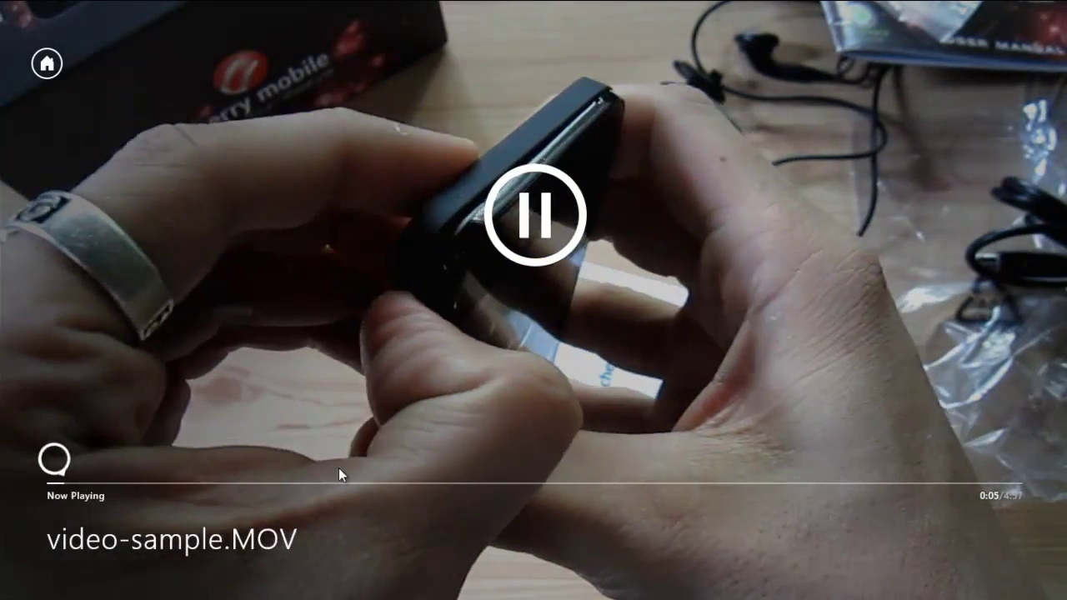
- Skim video-sample.MOV to about 4:29 of 4:57, pause it, and return to the desktop
{"action": "left_click", "coordinate": [324, 472]}
{"action": "left_click", "coordinate": [665, 472]}
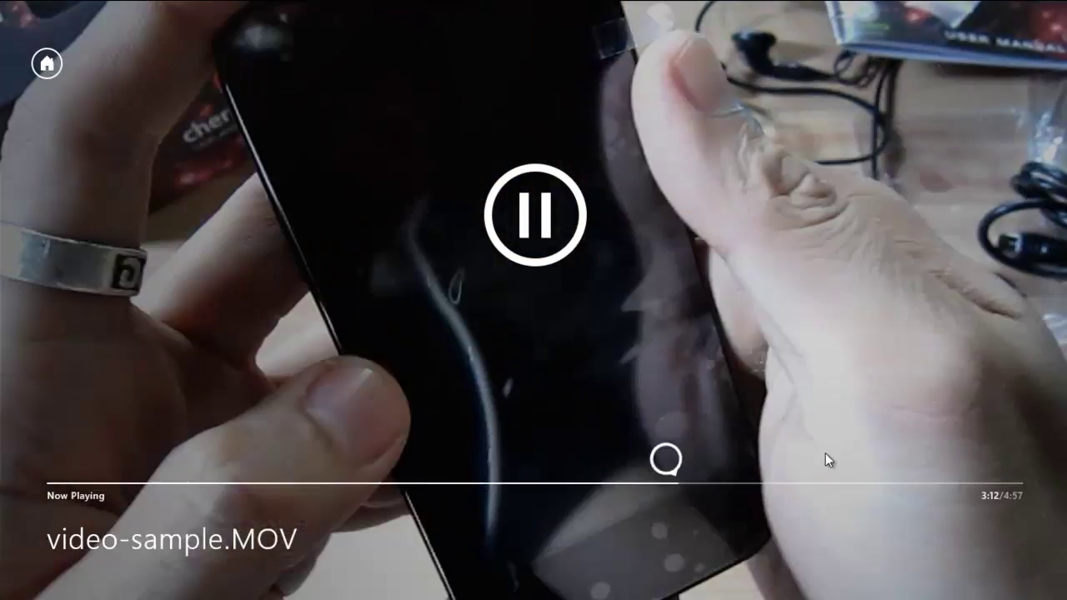
{"action": "left_click", "coordinate": [916, 467]}
{"action": "mouse_move", "coordinate": [15, 13]}
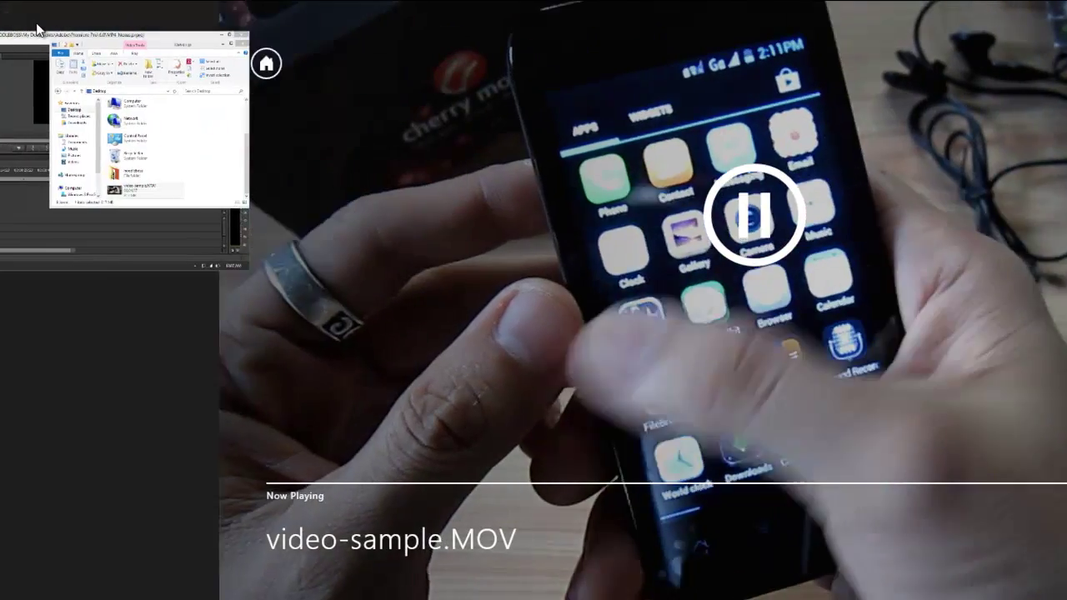
{"action": "mouse_move", "coordinate": [8, 166]}
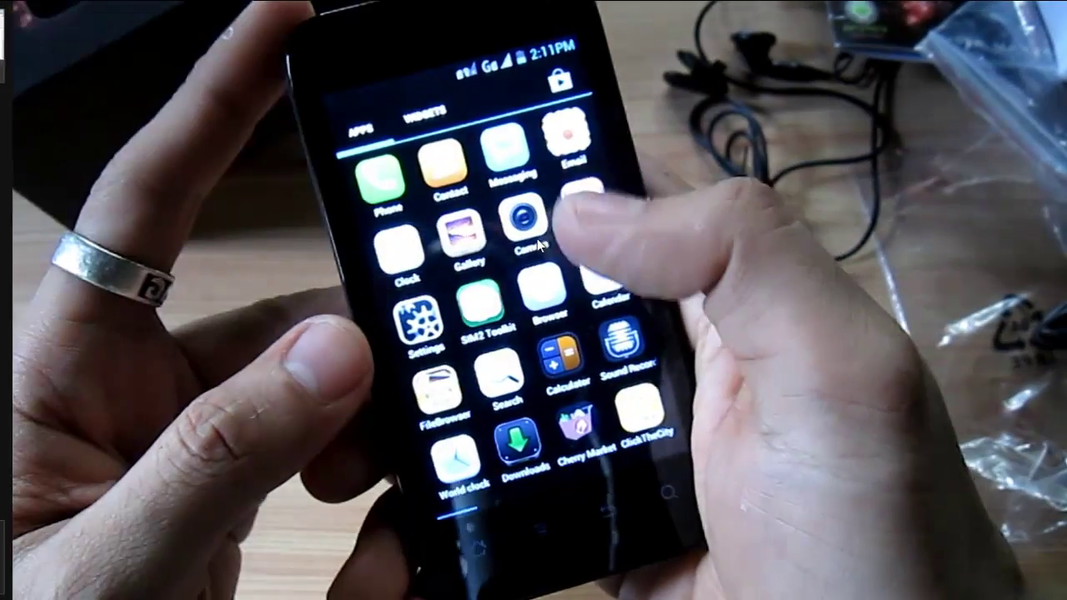
{"action": "left_click", "coordinate": [537, 239]}
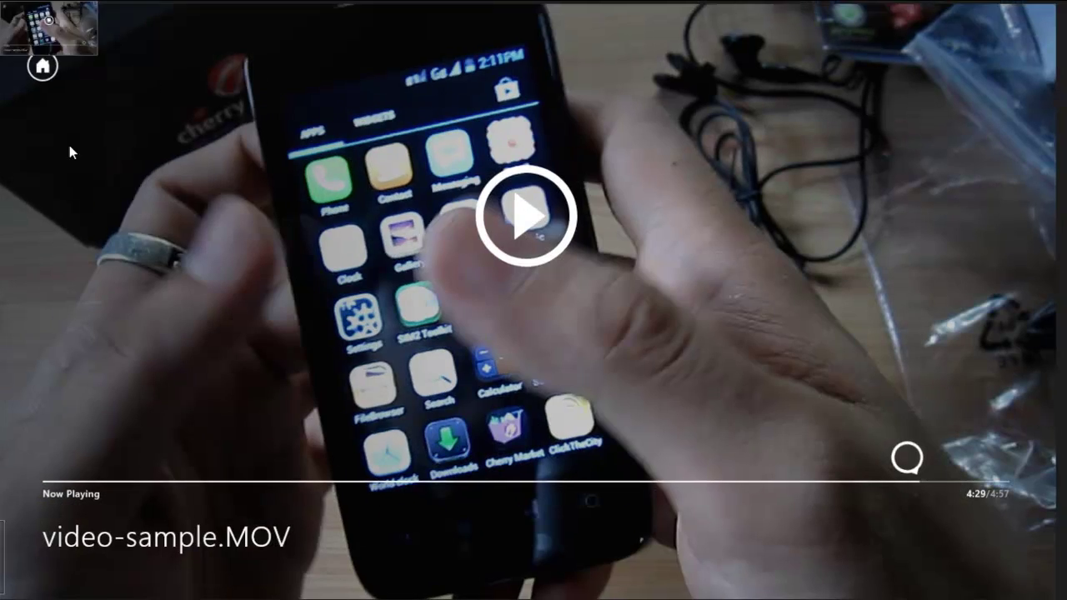
{"action": "left_click", "coordinate": [16, 16]}
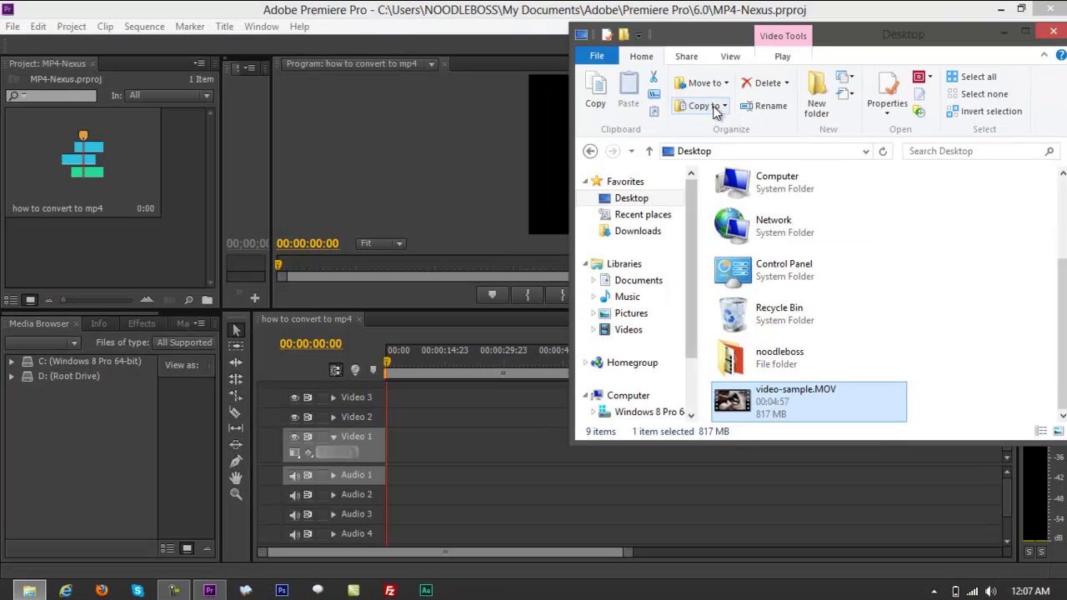
- Drag video-sample.MOV from the Desktop folder to the start of the Video 1 track
{"action": "left_click_drag", "start_coordinate": [841, 40], "coordinate": [843, 34]}
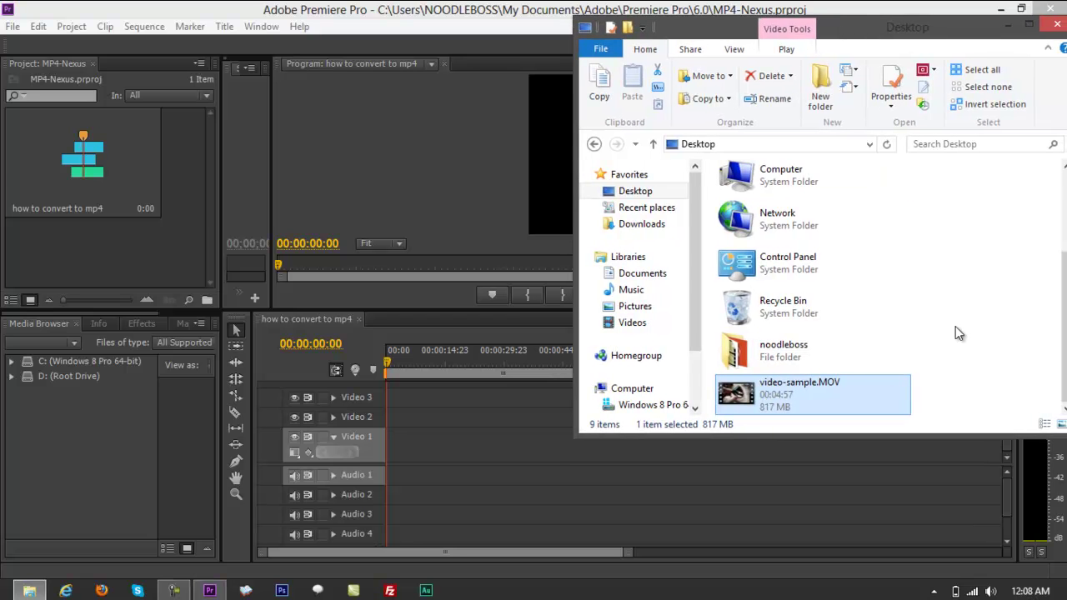
{"action": "mouse_move", "coordinate": [858, 35]}
{"action": "left_mouse_down"}
{"action": "mouse_move", "coordinate": [840, 31]}
{"action": "mouse_move", "coordinate": [865, 38]}
{"action": "mouse_move", "coordinate": [856, 32]}
{"action": "left_mouse_up"}
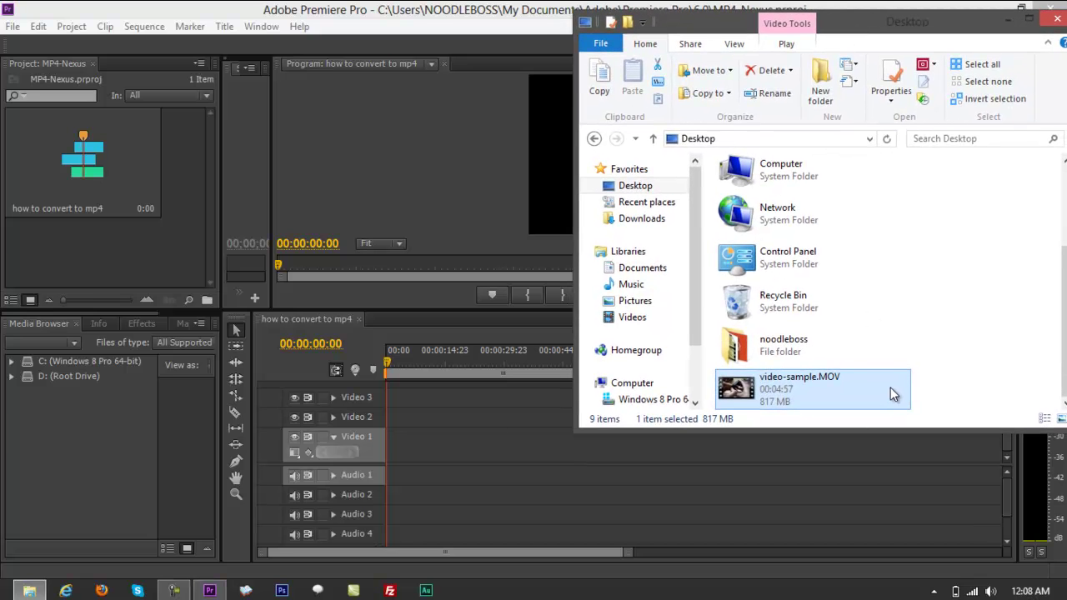
{"action": "left_click", "coordinate": [963, 318]}
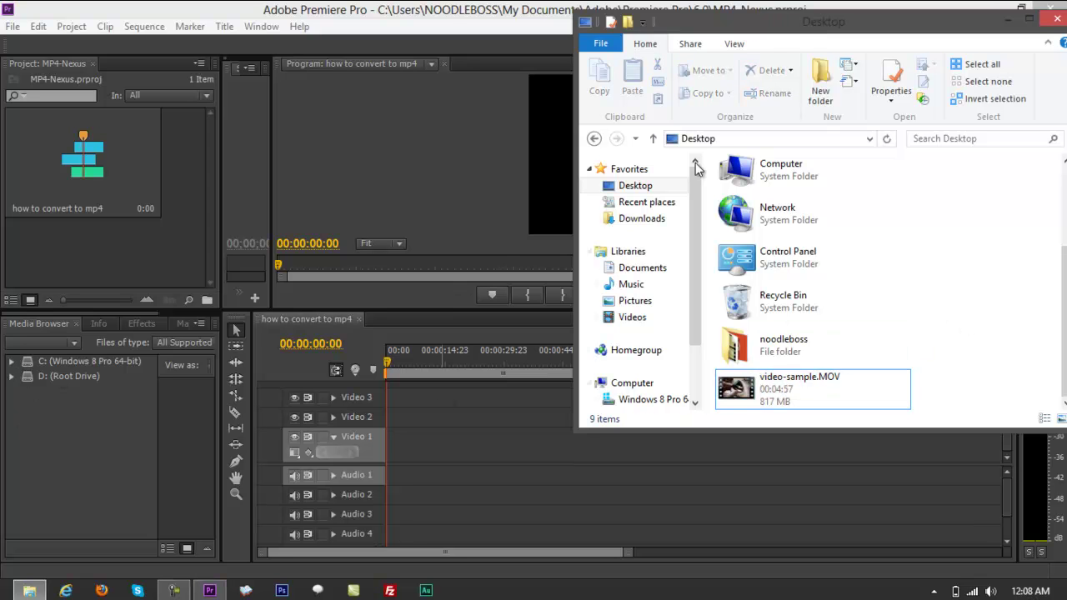
{"action": "left_click_drag", "start_coordinate": [768, 27], "coordinate": [755, 33]}
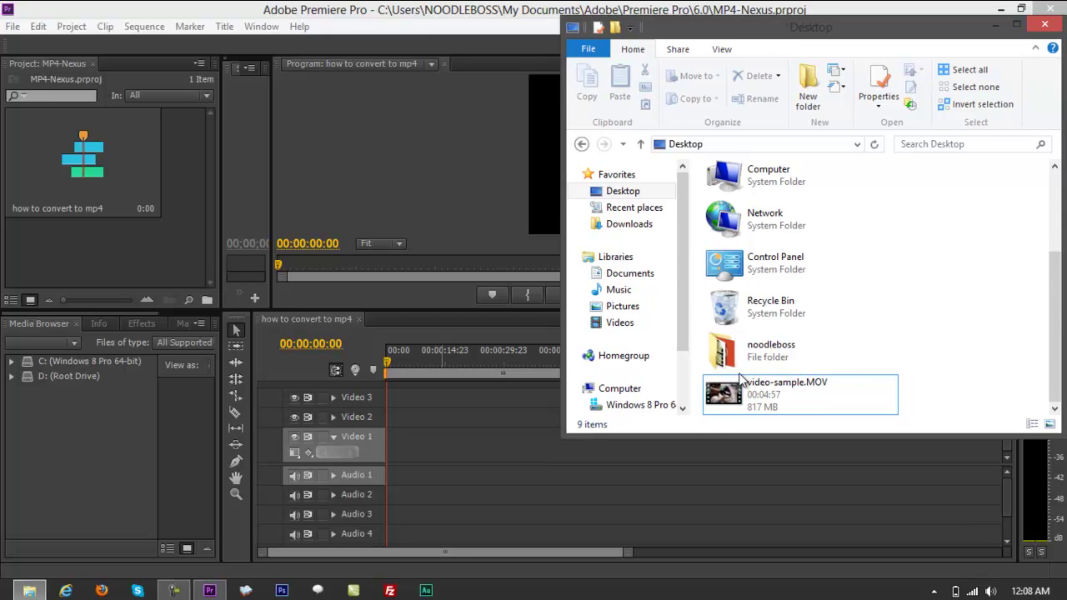
{"action": "left_click", "coordinate": [742, 402]}
{"action": "left_click_drag", "start_coordinate": [743, 402], "coordinate": [397, 446]}
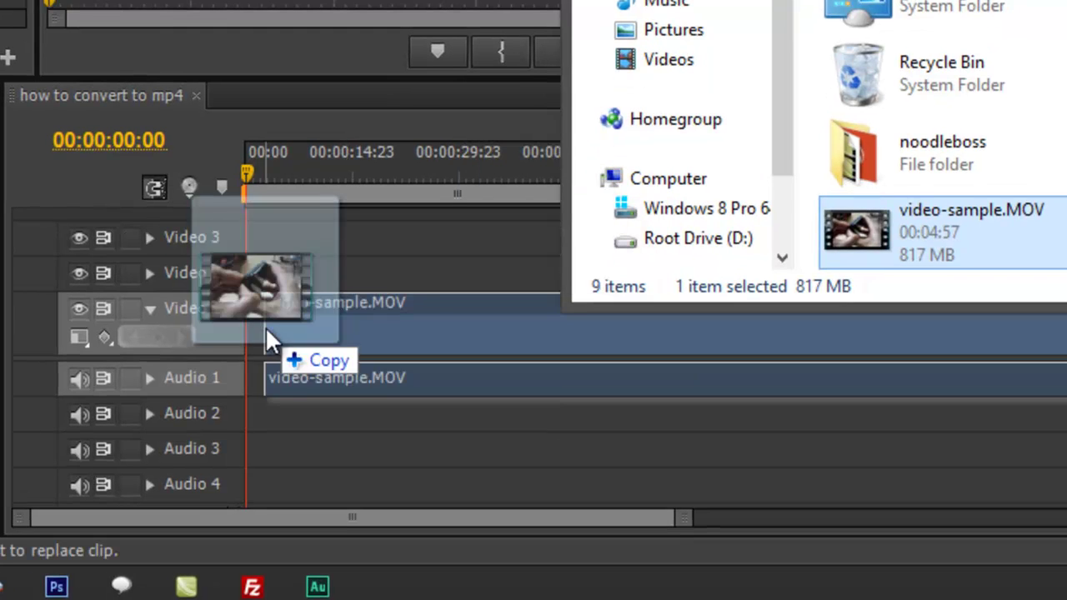
{"action": "mouse_move", "coordinate": [265, 329]}
{"action": "left_mouse_down"}
{"action": "mouse_move", "coordinate": [376, 319]}
{"action": "mouse_move", "coordinate": [240, 331]}
{"action": "mouse_move", "coordinate": [370, 322]}
{"action": "mouse_move", "coordinate": [251, 320]}
{"action": "left_mouse_up"}
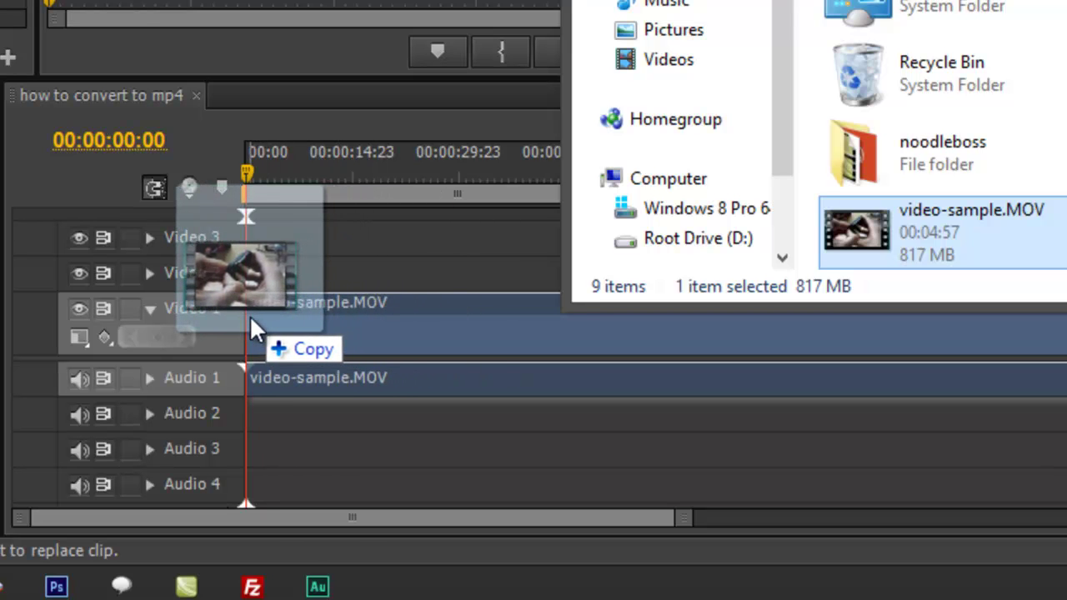
- Drop the clip at the start of Video 1 and choose Change sequence settings
{"action": "left_click_drag", "start_coordinate": [249, 315], "coordinate": [249, 315]}
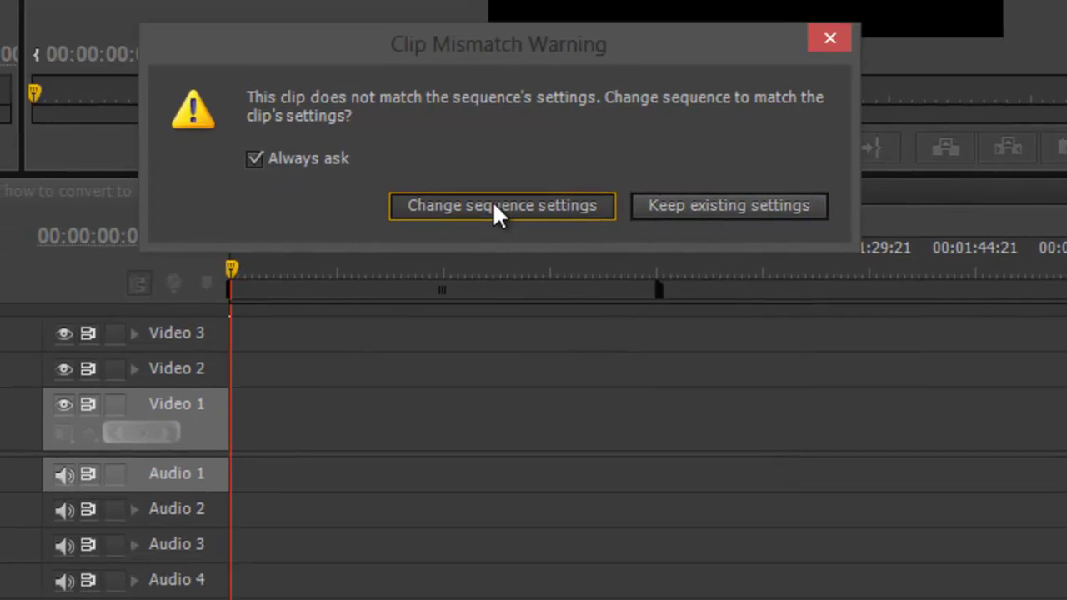
{"action": "left_click", "coordinate": [488, 345]}
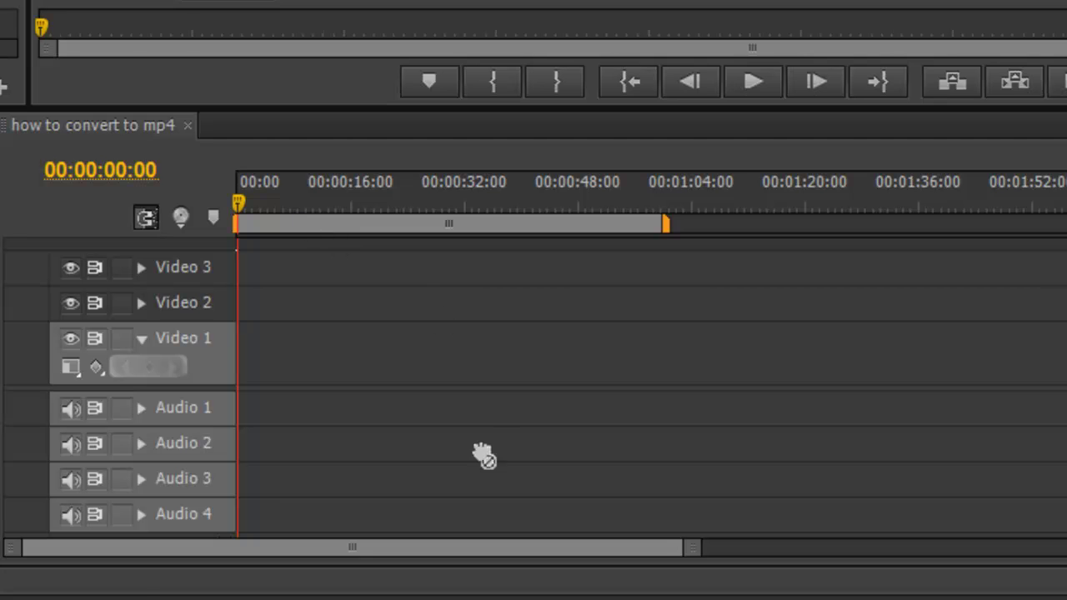
- Zoom the timeline out to show the whole video-sample.MOV clip
{"action": "left_click_drag", "start_coordinate": [595, 558], "coordinate": [927, 557]}
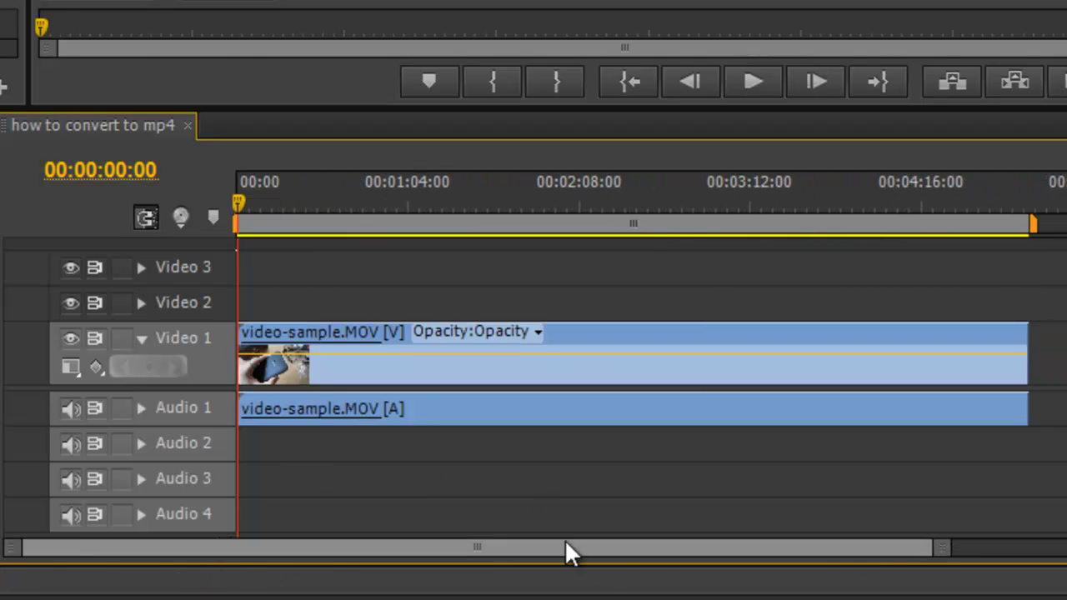
{"action": "left_click_drag", "start_coordinate": [191, 559], "coordinate": [52, 550]}
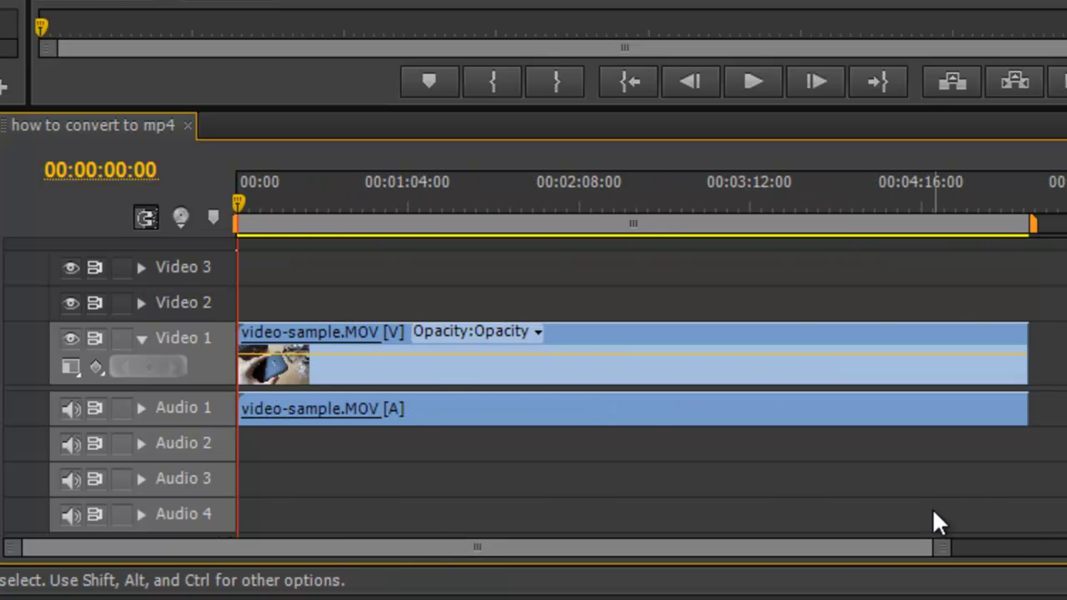
{"action": "left_click_drag", "start_coordinate": [948, 548], "coordinate": [1052, 557]}
{"action": "left_click_drag", "start_coordinate": [732, 547], "coordinate": [293, 556]}
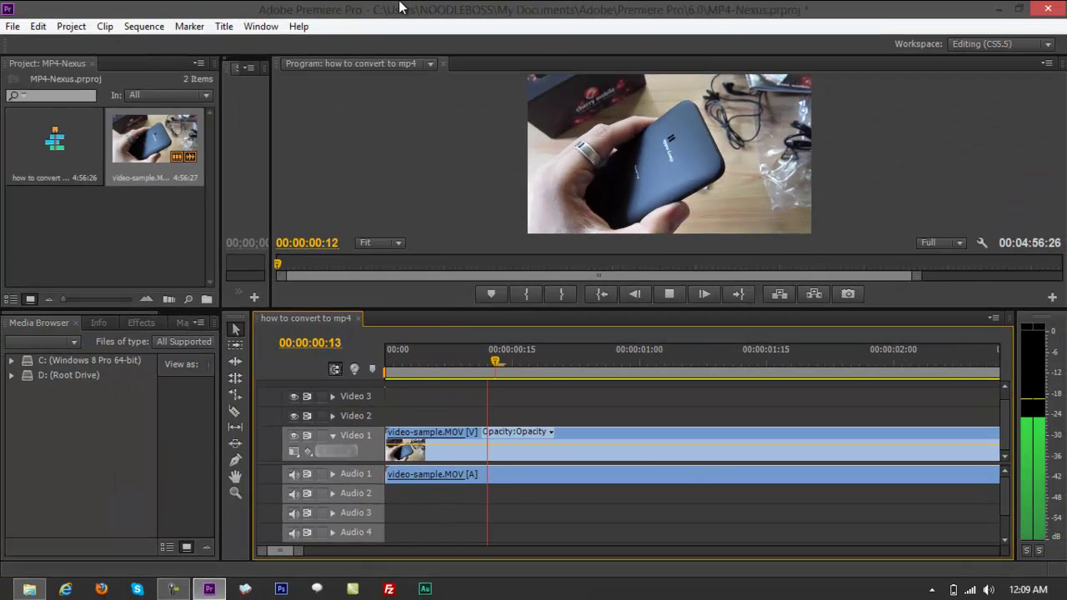
- Play the sequence and scrub the playhead from 00:00:01:19 to about ten seconds
{"action": "key", "text": "space"}
{"action": "left_click_drag", "start_coordinate": [297, 552], "coordinate": [421, 552]}
{"action": "left_click", "coordinate": [412, 367]}
{"action": "left_click_drag", "start_coordinate": [417, 370], "coordinate": [525, 367]}
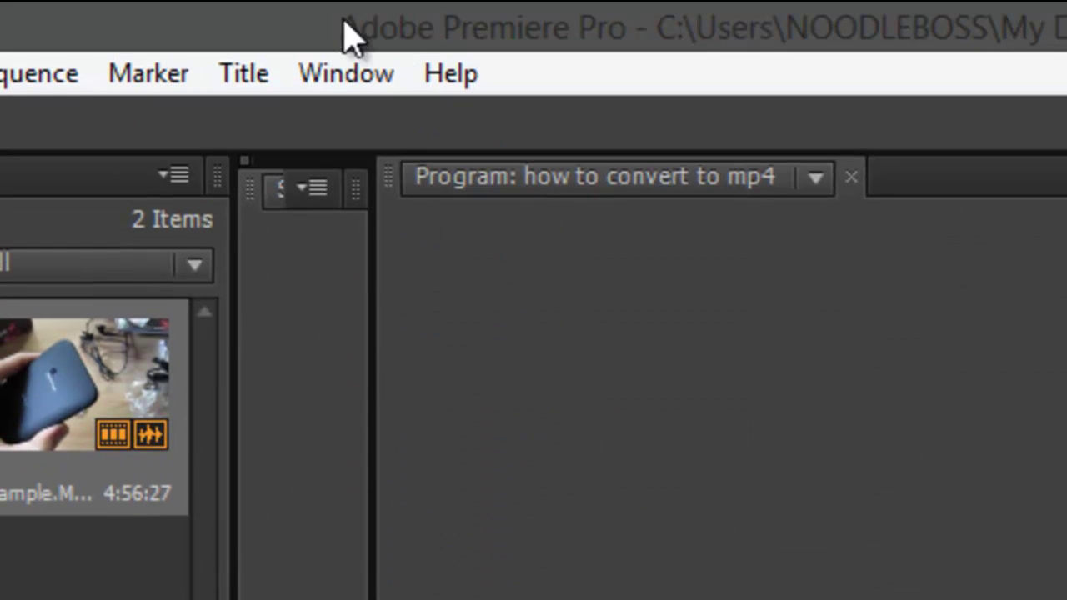
- Apply the Editing workspace and park the sequence playhead at 00:00:07:11
{"action": "left_click", "coordinate": [334, 79]}
{"action": "mouse_move", "coordinate": [424, 155]}
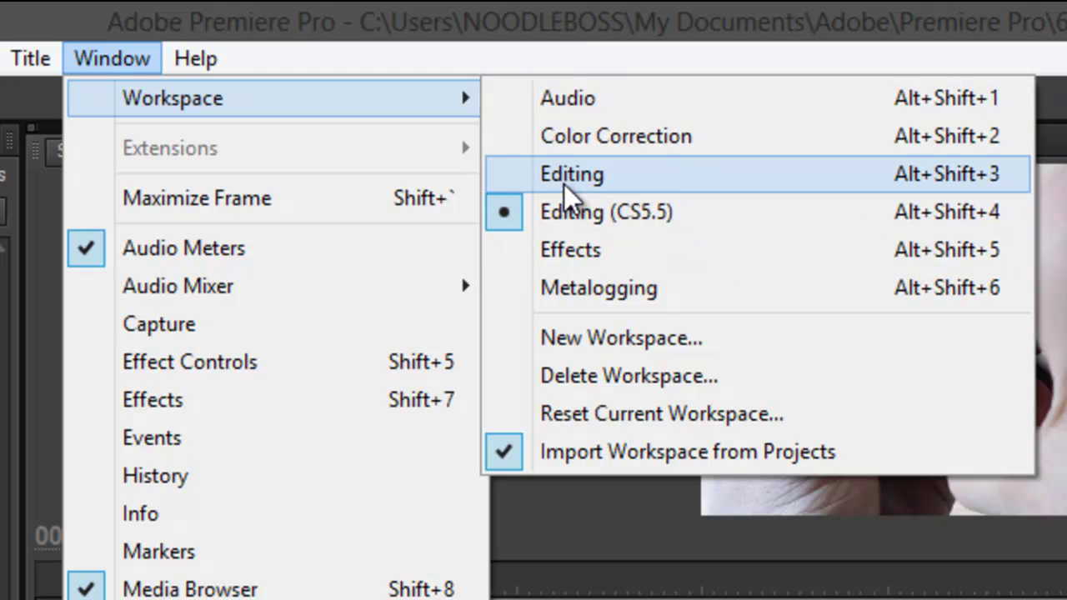
{"action": "left_click", "coordinate": [692, 177]}
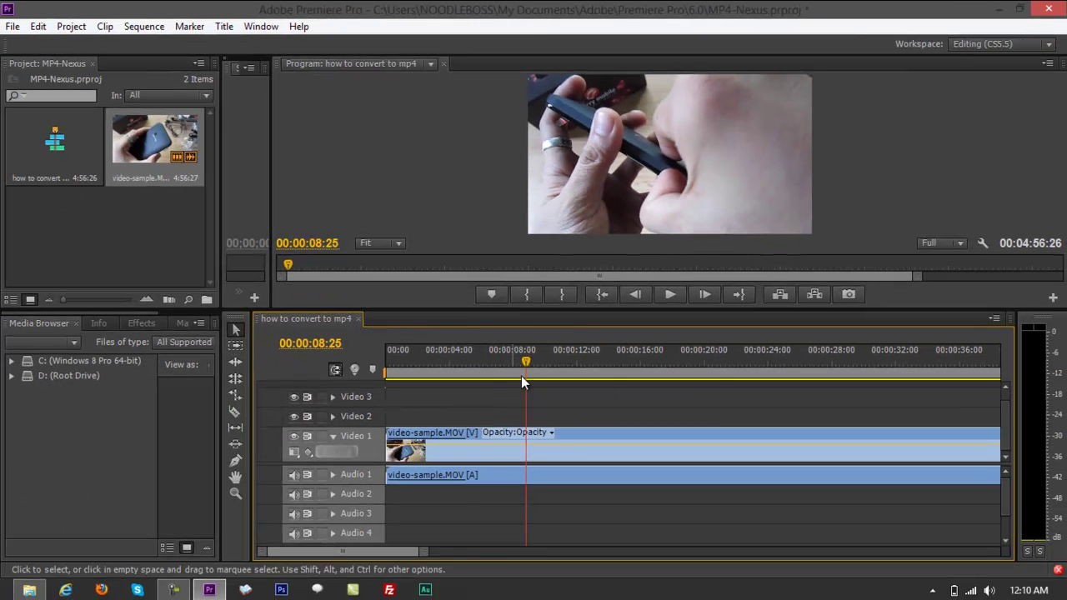
{"action": "mouse_move", "coordinate": [521, 376]}
{"action": "left_mouse_down"}
{"action": "mouse_move", "coordinate": [490, 365]}
{"action": "mouse_move", "coordinate": [503, 371]}
{"action": "left_mouse_up"}
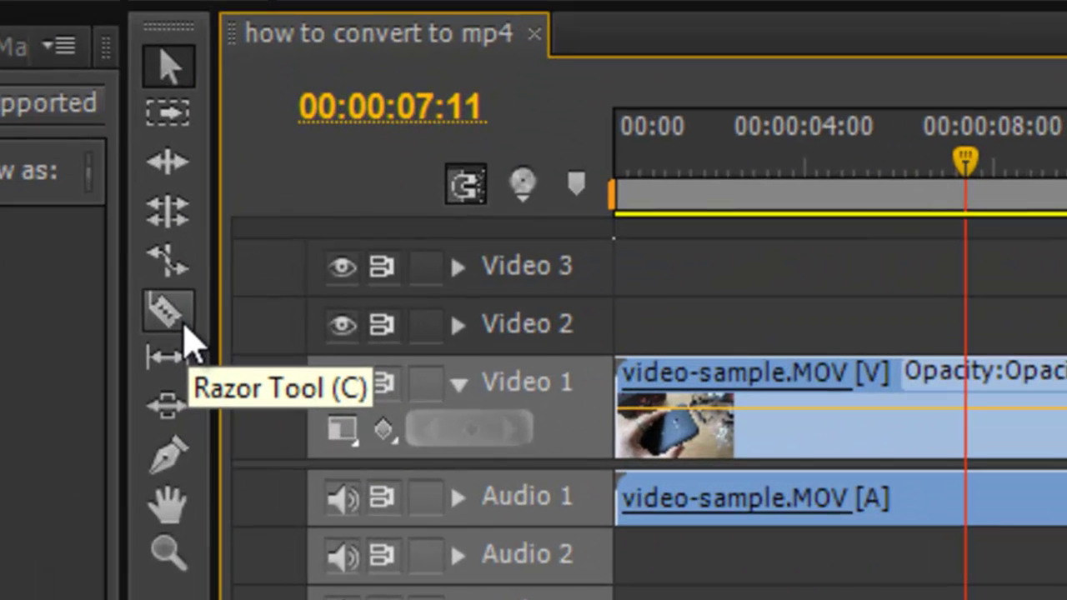
- Split video-sample.MOV at 00:00:07:11, delete the later part, and return the playhead to 00:00:01:10
{"action": "left_click", "coordinate": [185, 327]}
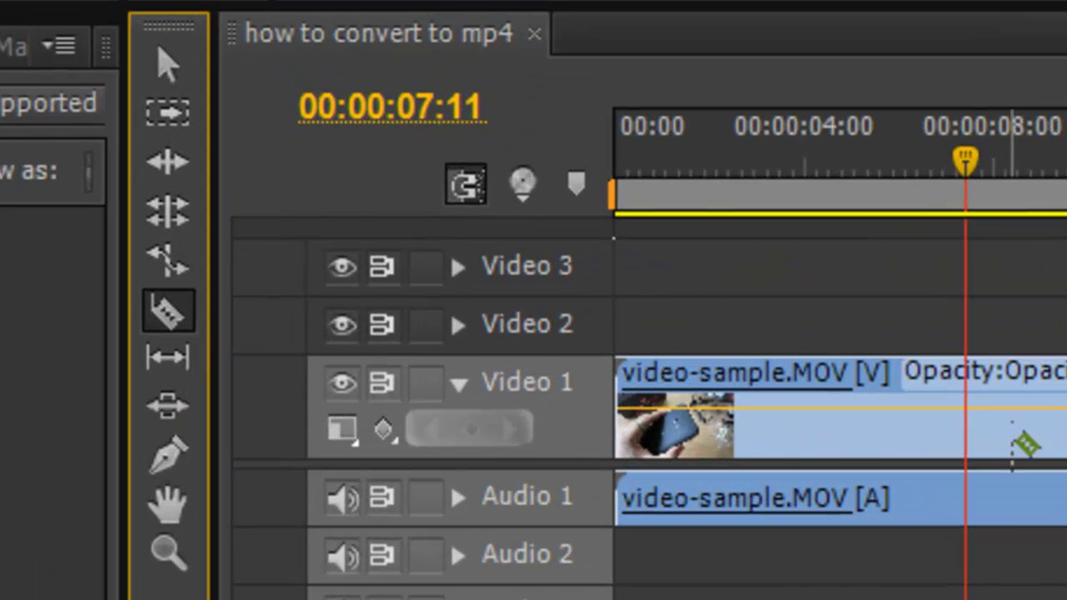
{"action": "left_click", "coordinate": [969, 421]}
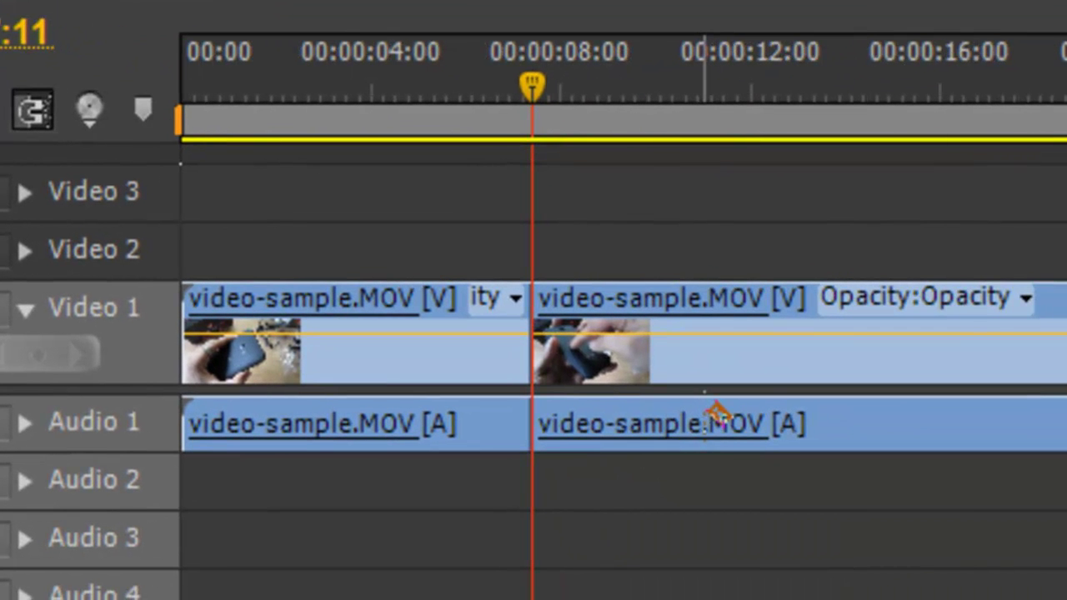
{"action": "key", "text": "v"}
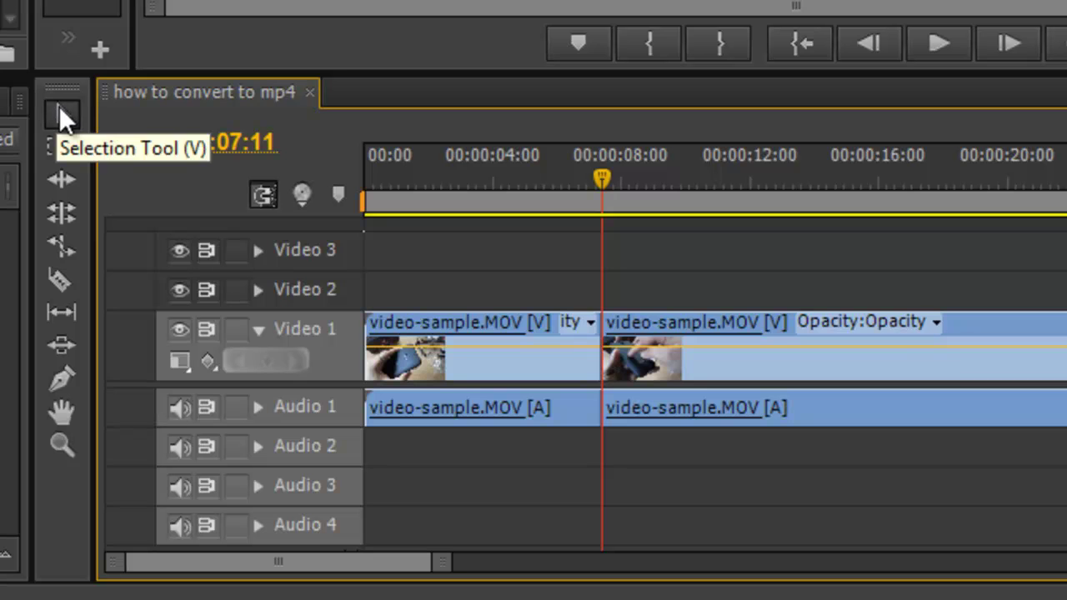
{"action": "left_click", "coordinate": [917, 364]}
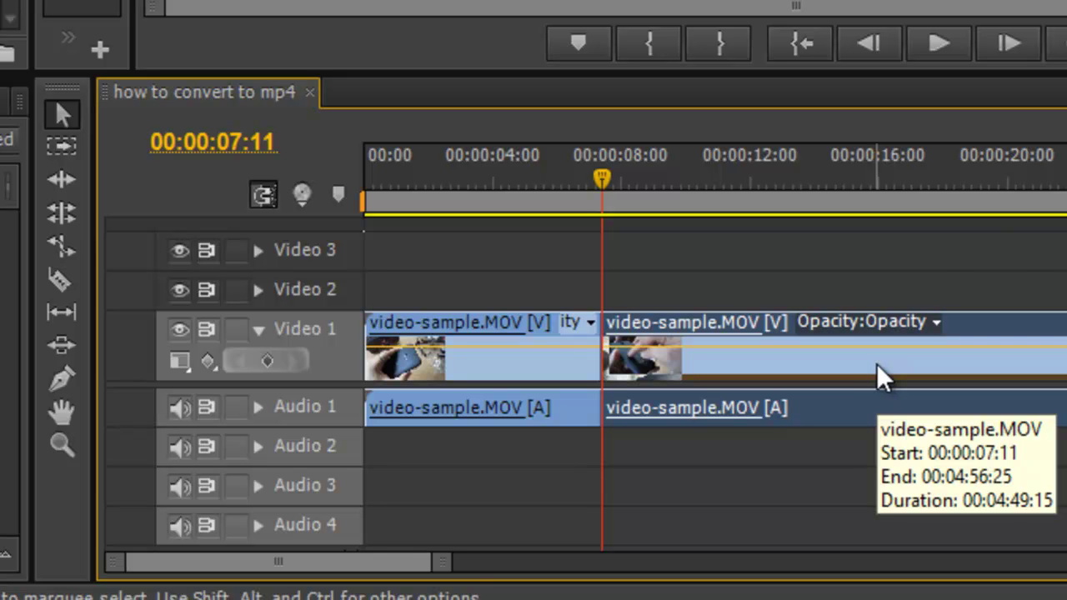
{"action": "key", "text": "Delete"}
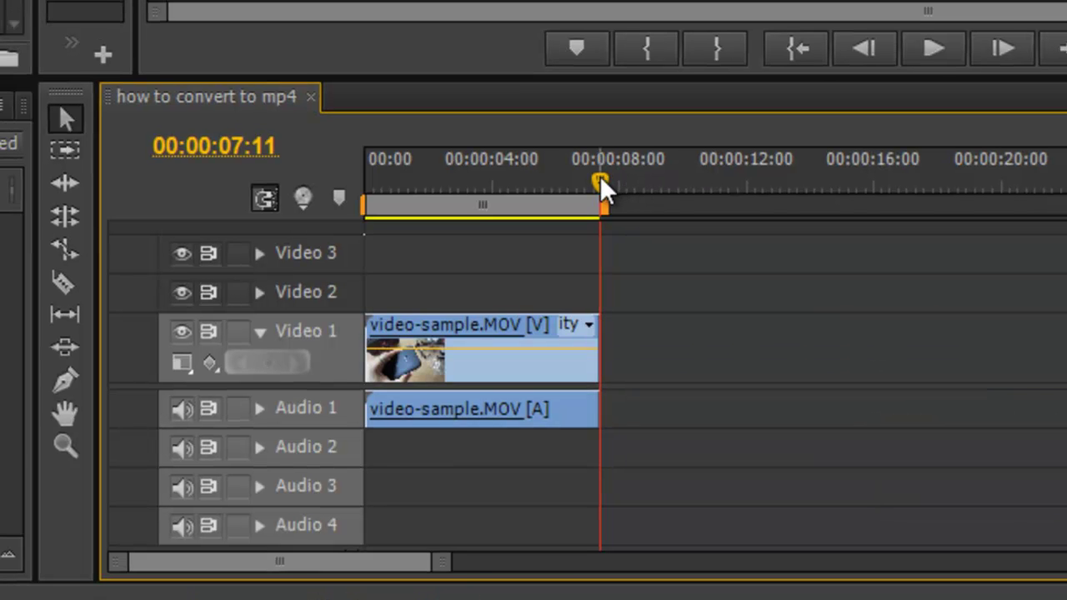
{"action": "left_click_drag", "start_coordinate": [600, 179], "coordinate": [409, 197]}
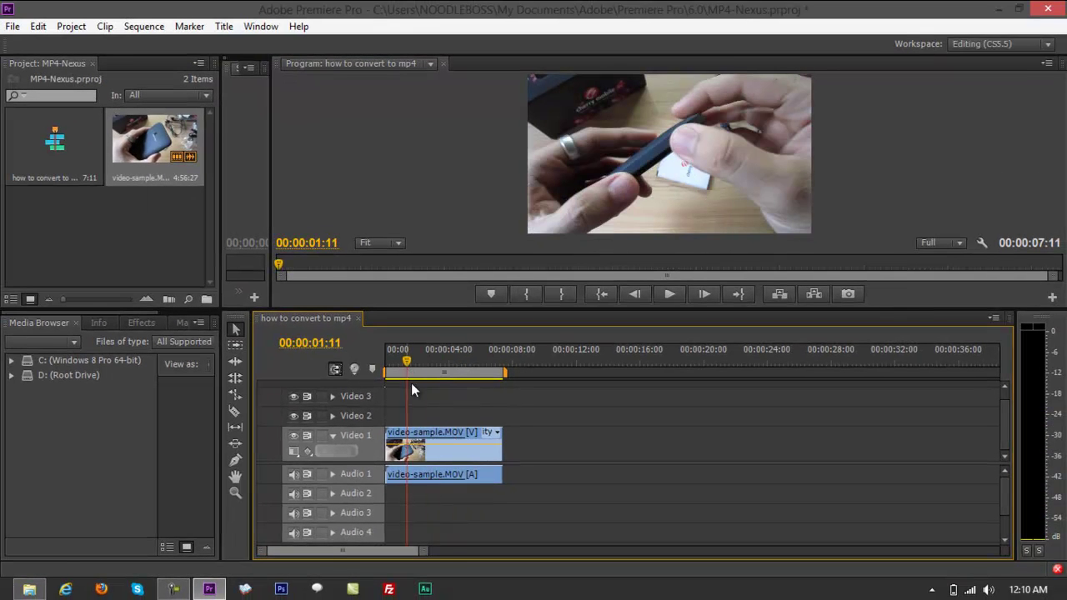
{"action": "key", "text": "Left"}
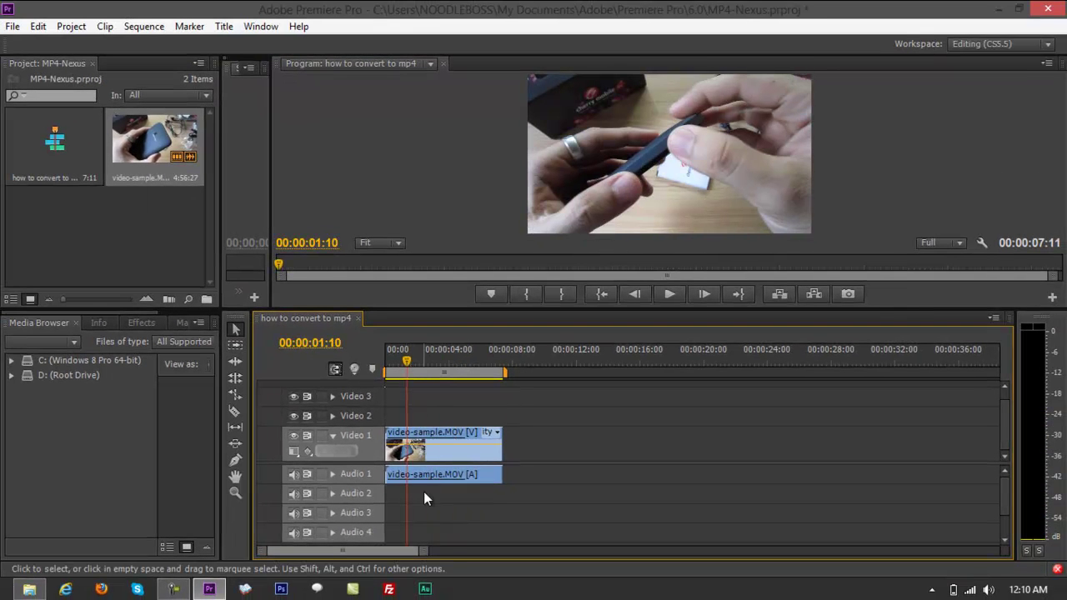
- Split the clip at 00:00:01:10, delete the first part, and move the rest to the sequence start
{"action": "left_click_drag", "start_coordinate": [422, 551], "coordinate": [350, 552]}
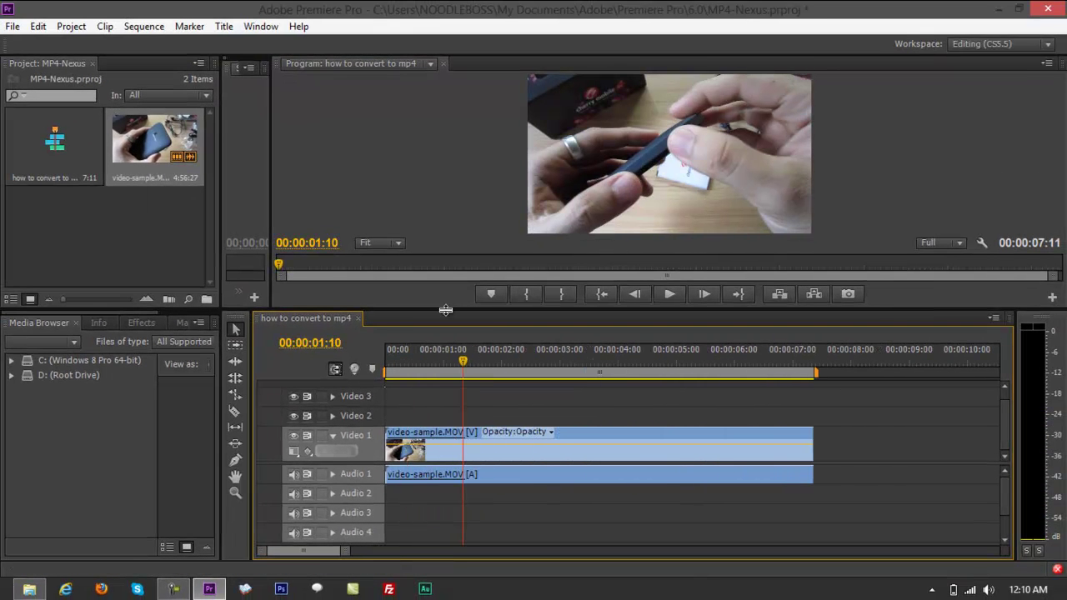
{"action": "key", "text": "c"}
{"action": "left_click", "coordinate": [464, 453]}
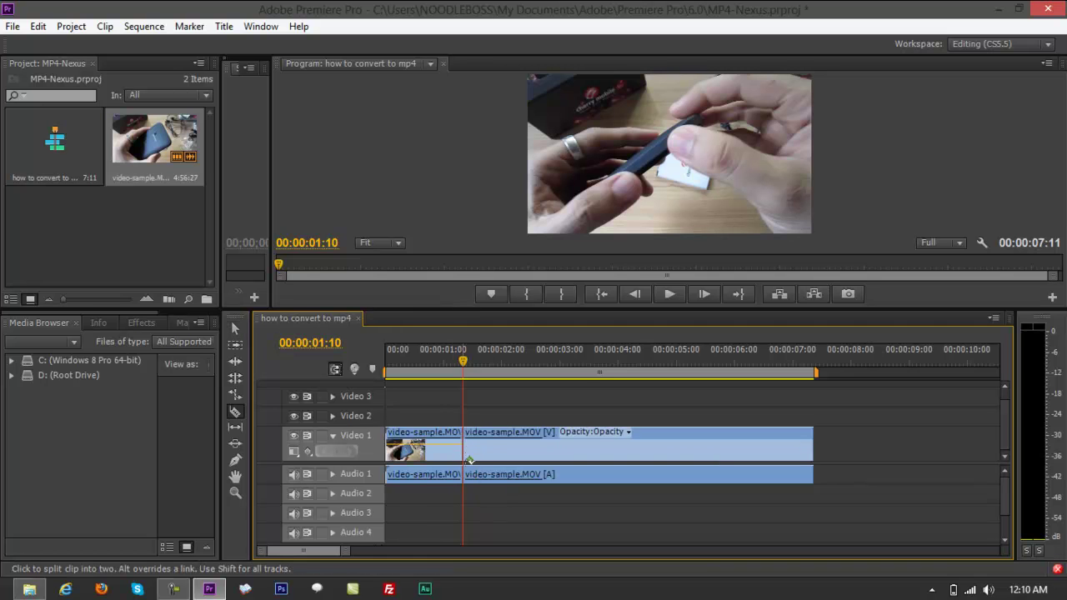
{"action": "key", "text": "v"}
{"action": "left_click", "coordinate": [445, 474]}
{"action": "key", "text": "Delete"}
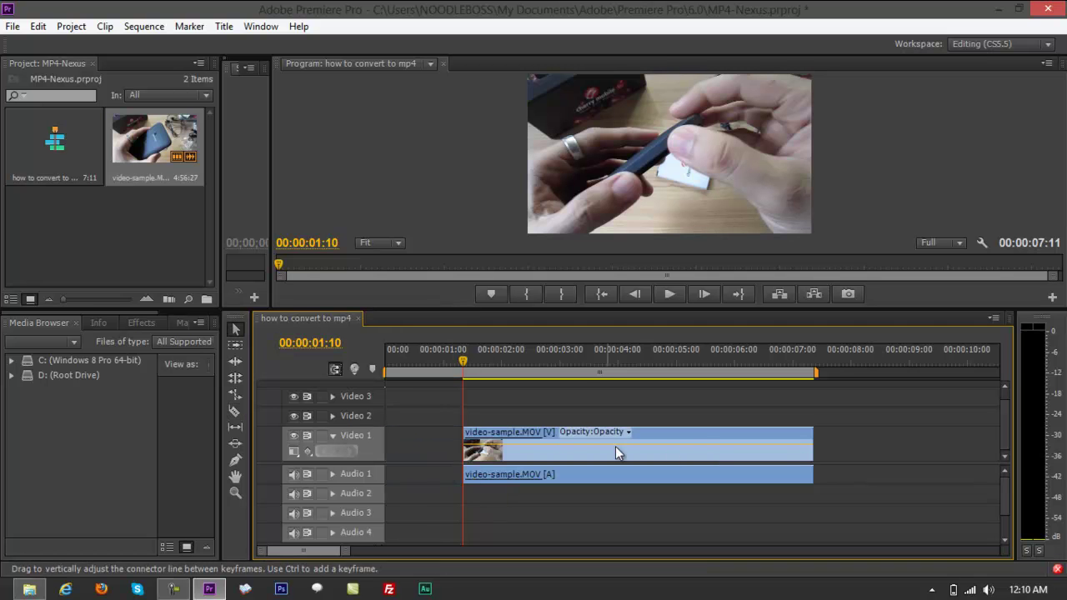
{"action": "left_click_drag", "start_coordinate": [700, 435], "coordinate": [622, 436]}
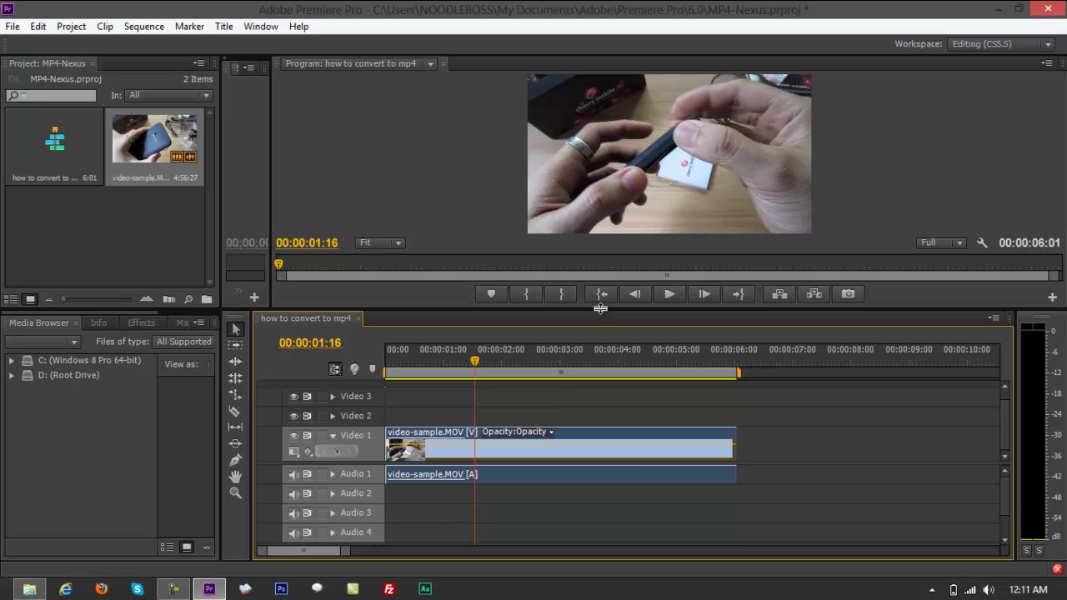
- Enlarge the preview monitor and play the sequence, stopping at 00:00:04:18
{"action": "left_click_drag", "start_coordinate": [599, 315], "coordinate": [561, 346]}
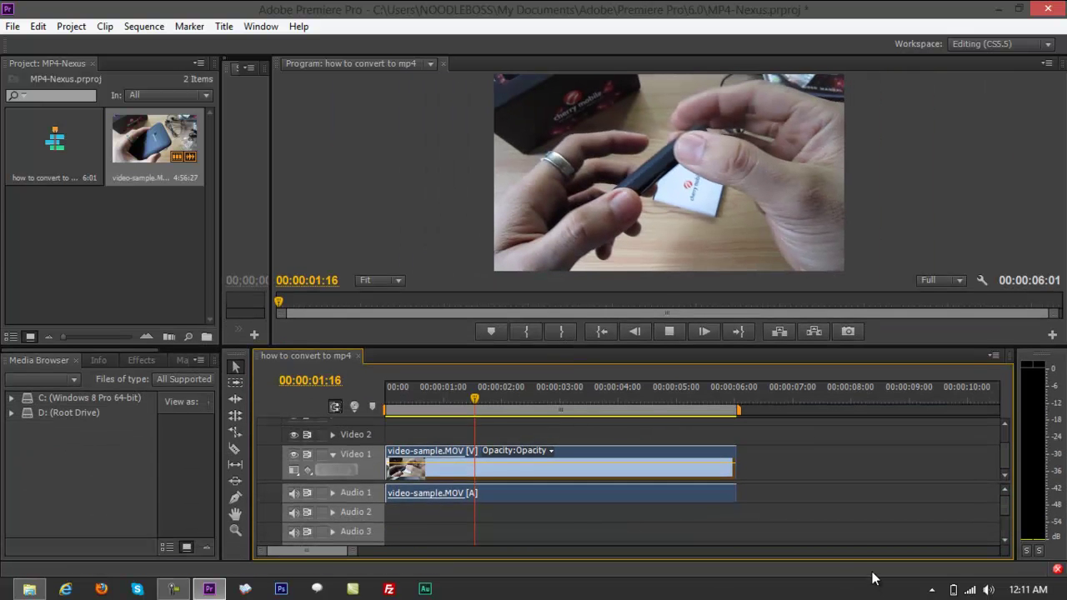
{"action": "key", "text": "space"}
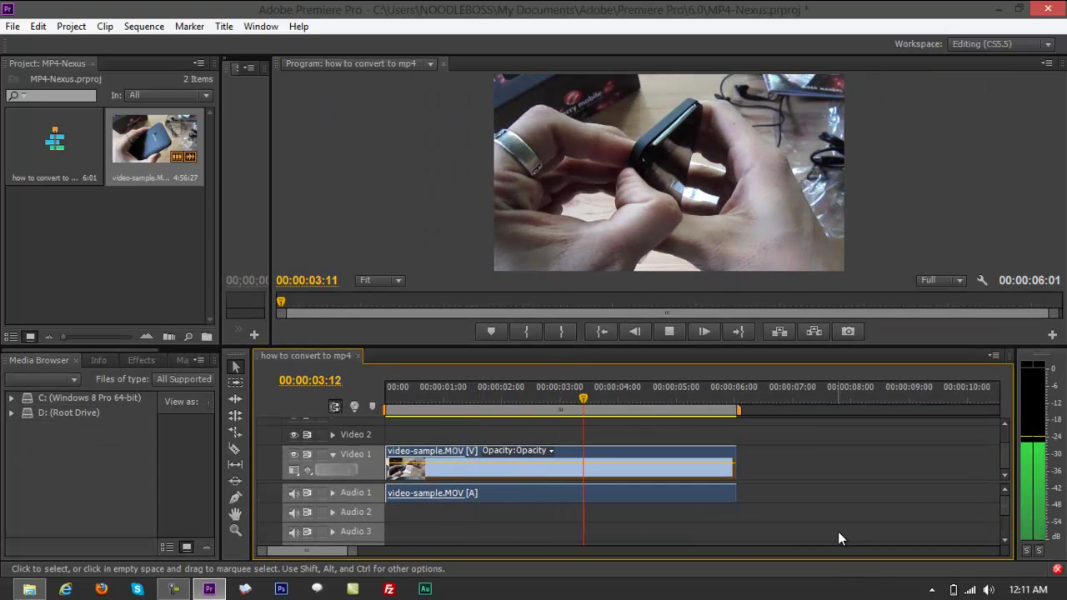
{"action": "key", "text": "space"}
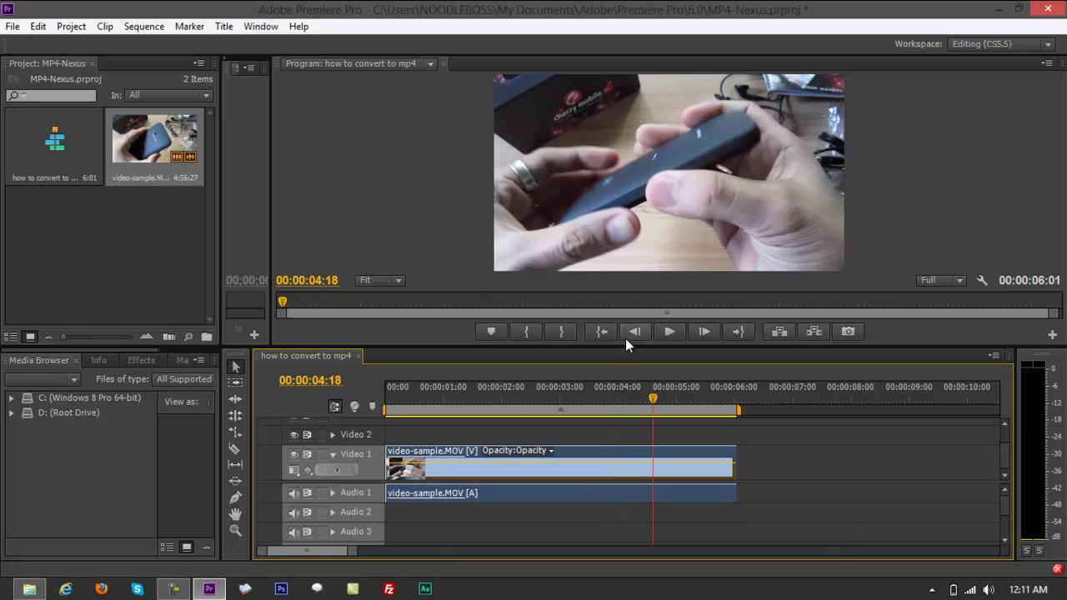
- Shrink the monitor back, select the video and audio clips, then clear the selection
{"action": "left_click_drag", "start_coordinate": [622, 345], "coordinate": [623, 299]}
{"action": "left_click_drag", "start_coordinate": [872, 461], "coordinate": [625, 493]}
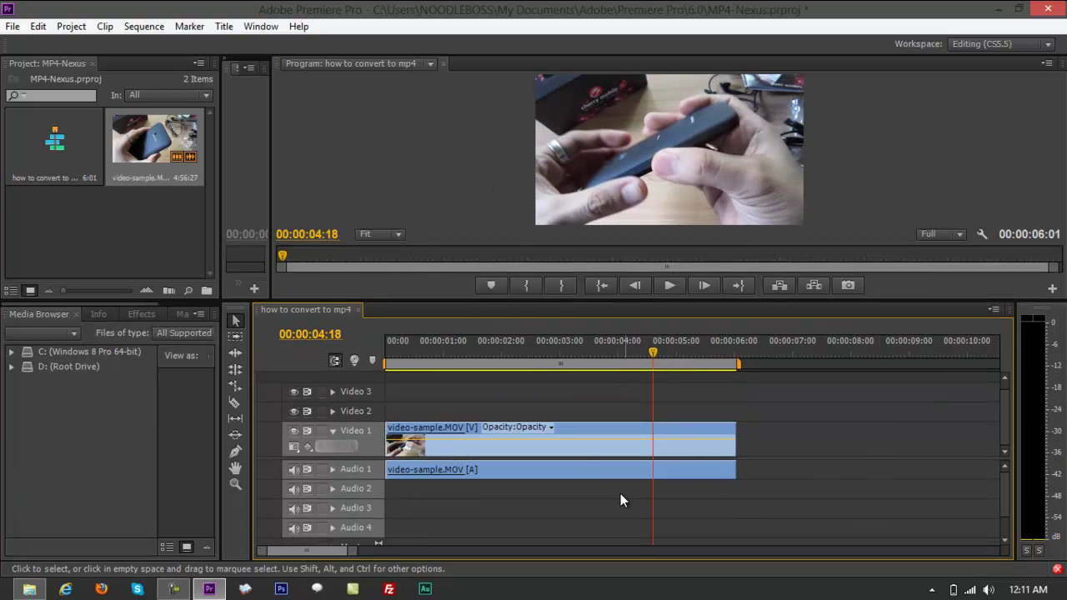
{"action": "left_click", "coordinate": [584, 471], "text": "alt"}
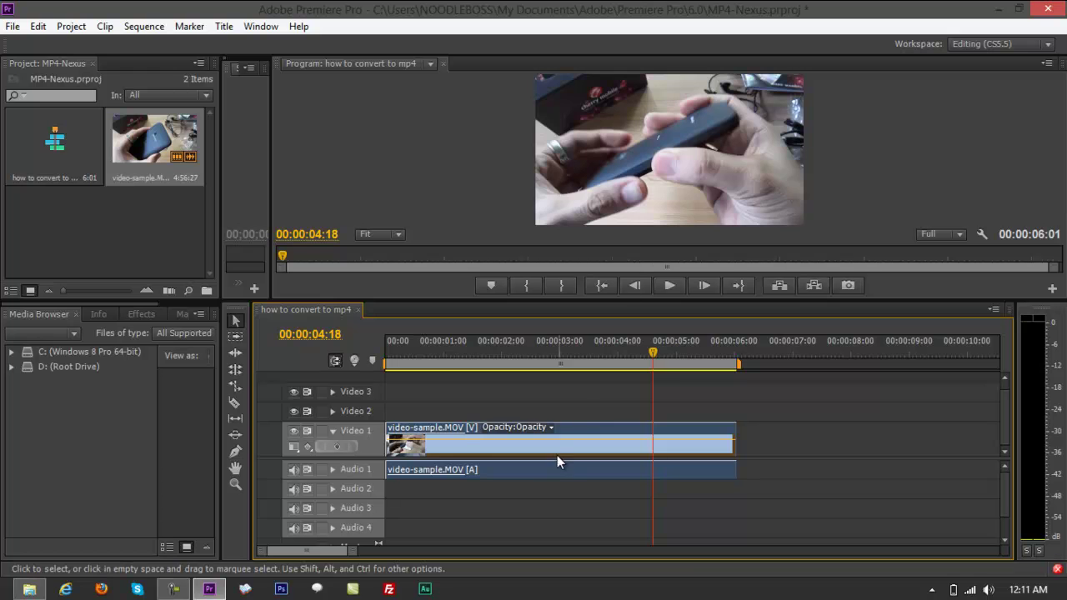
{"action": "key", "text": "ctrl+a"}
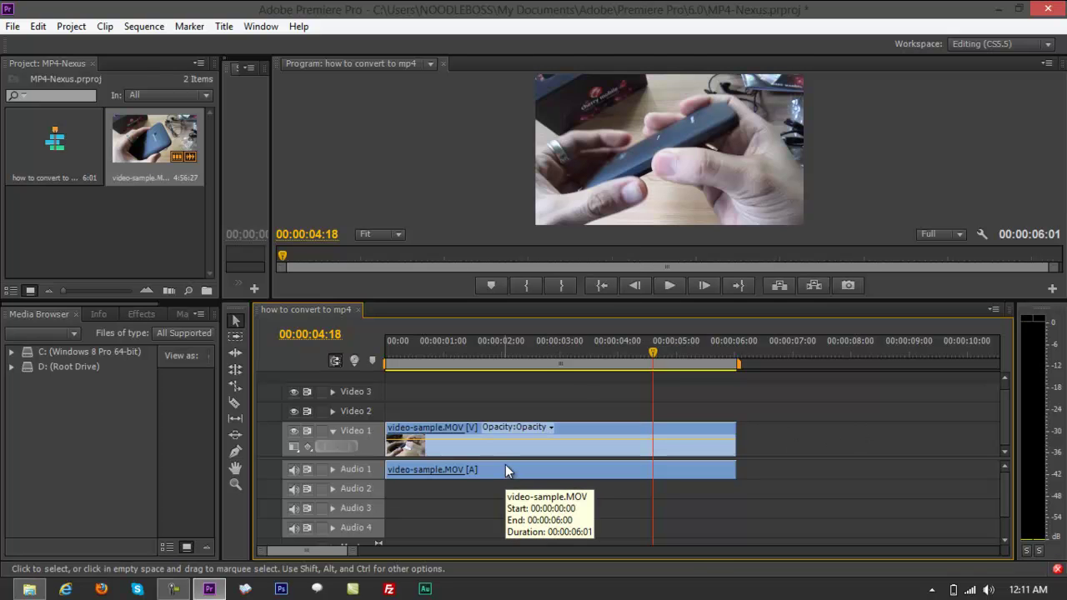
{"action": "key", "text": "ctrl+shift+a"}
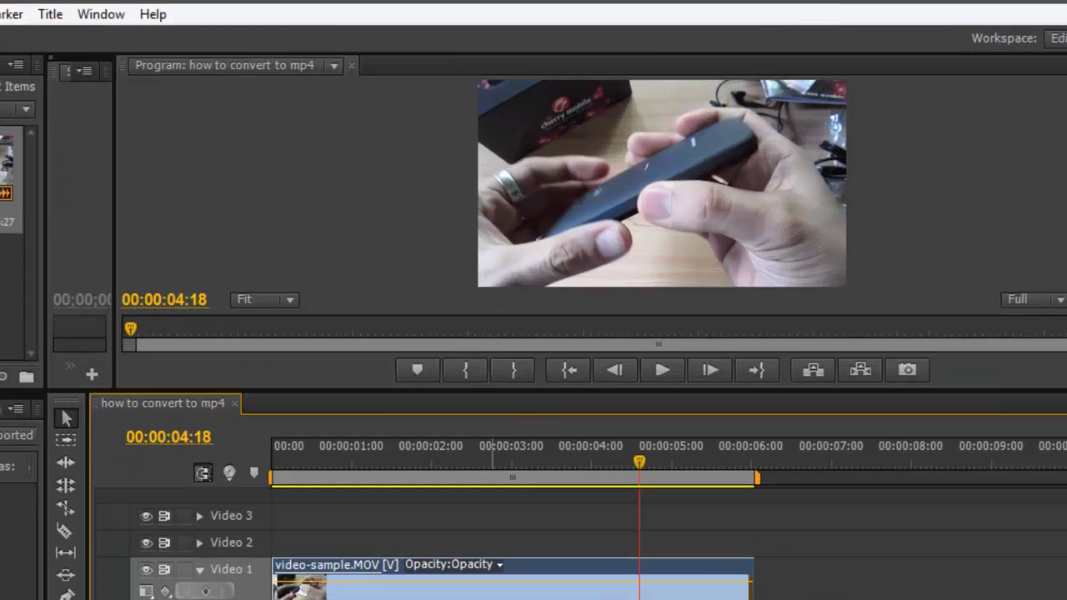
- Unlink video-sample.MOV's video from its audio and select the separate video clip
{"action": "right_click", "coordinate": [548, 469]}
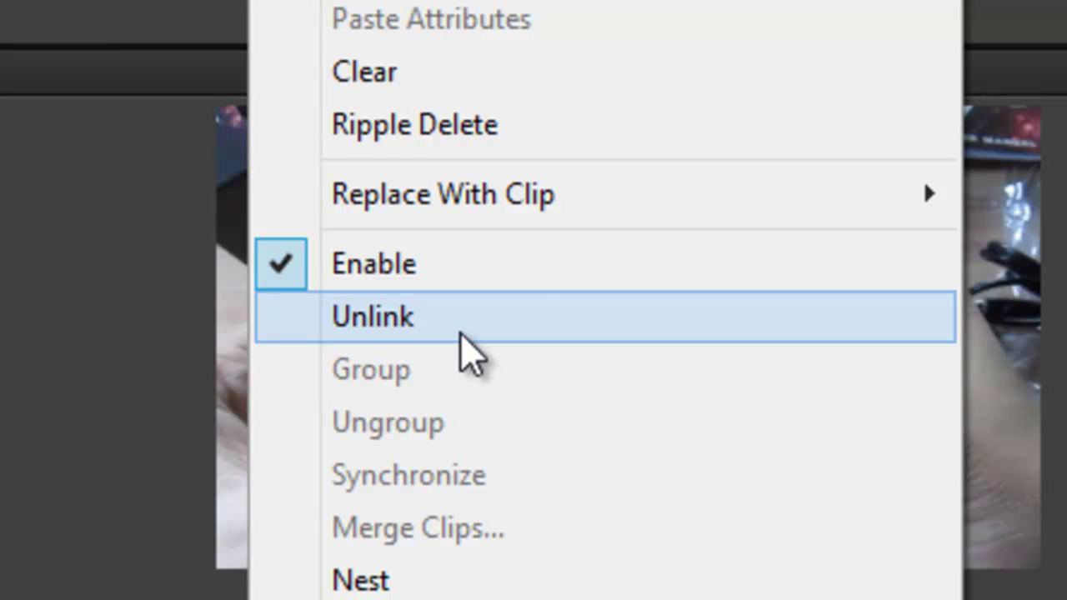
{"action": "left_click", "coordinate": [459, 333]}
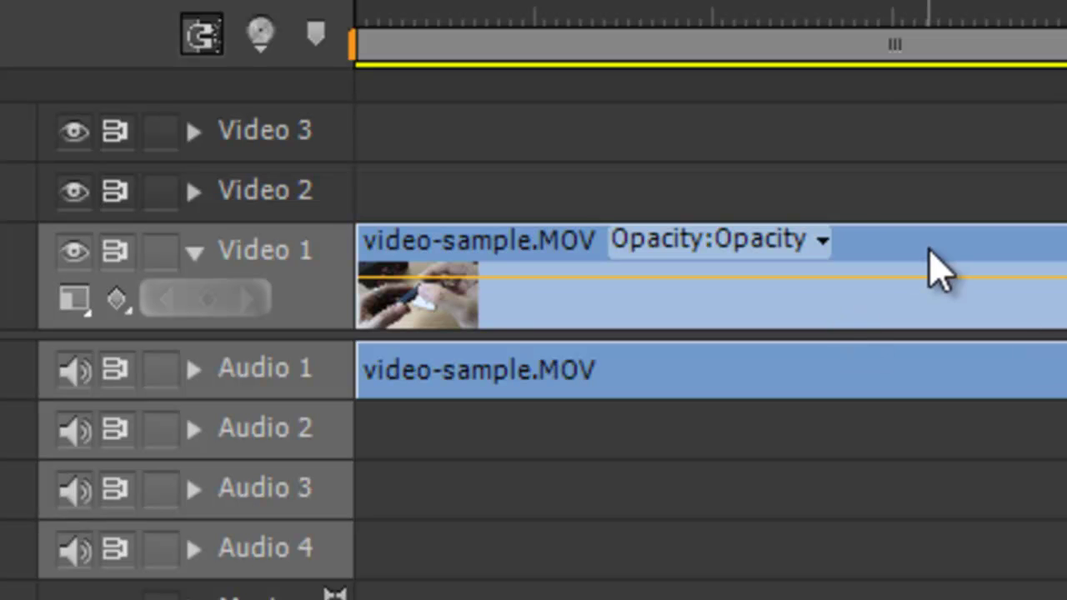
{"action": "left_click", "coordinate": [889, 341]}
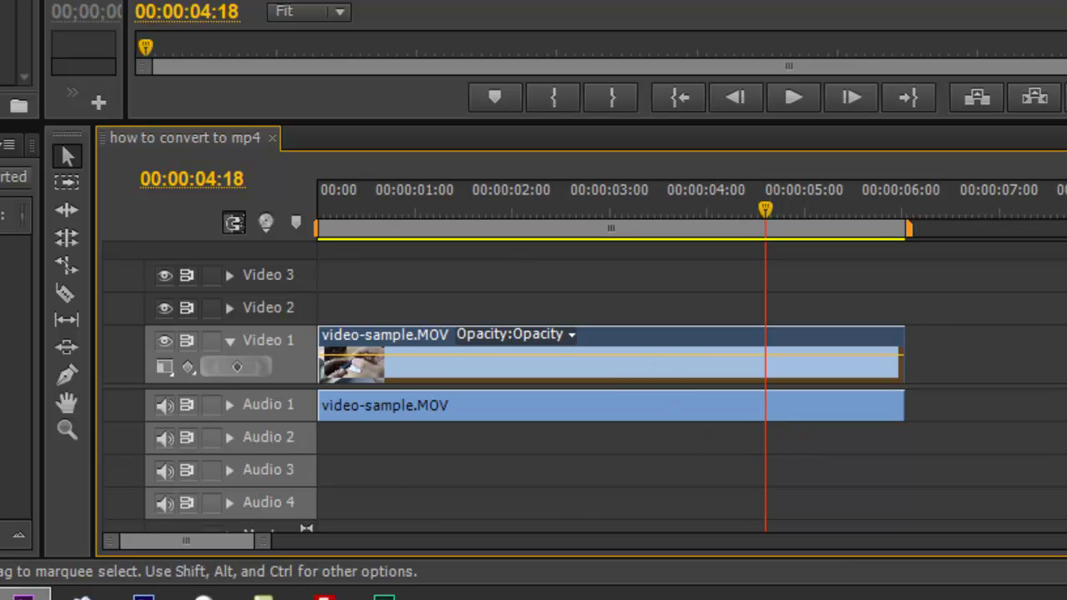
- Delete the audio clip from Audio 1 and move the playhead back to 00:00:02:05
{"action": "left_click", "coordinate": [948, 422]}
{"action": "left_click", "coordinate": [565, 417]}
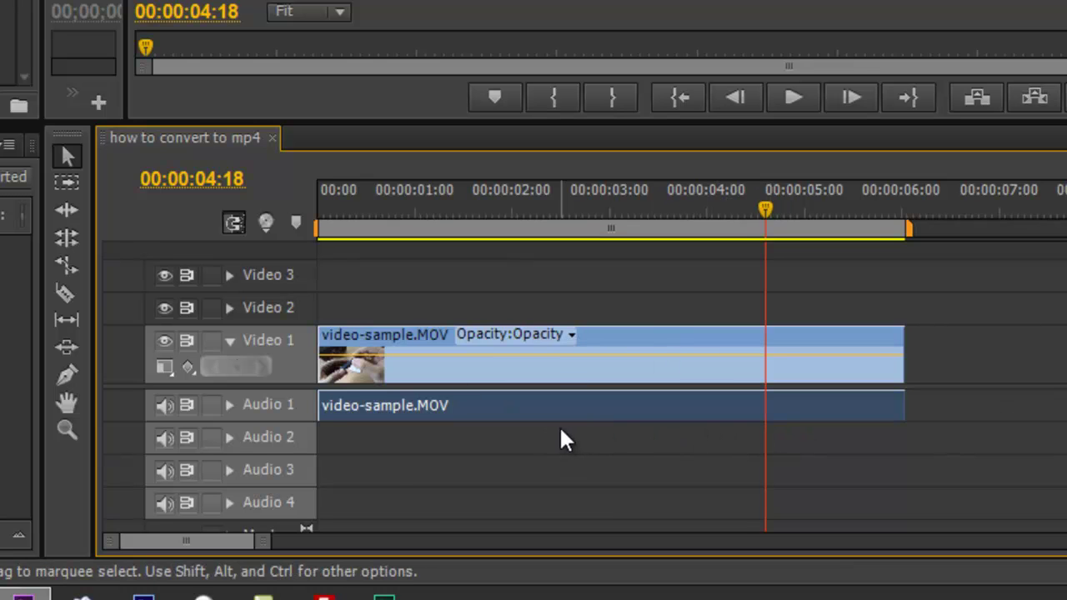
{"action": "left_click", "coordinate": [980, 407]}
{"action": "left_click", "coordinate": [546, 414]}
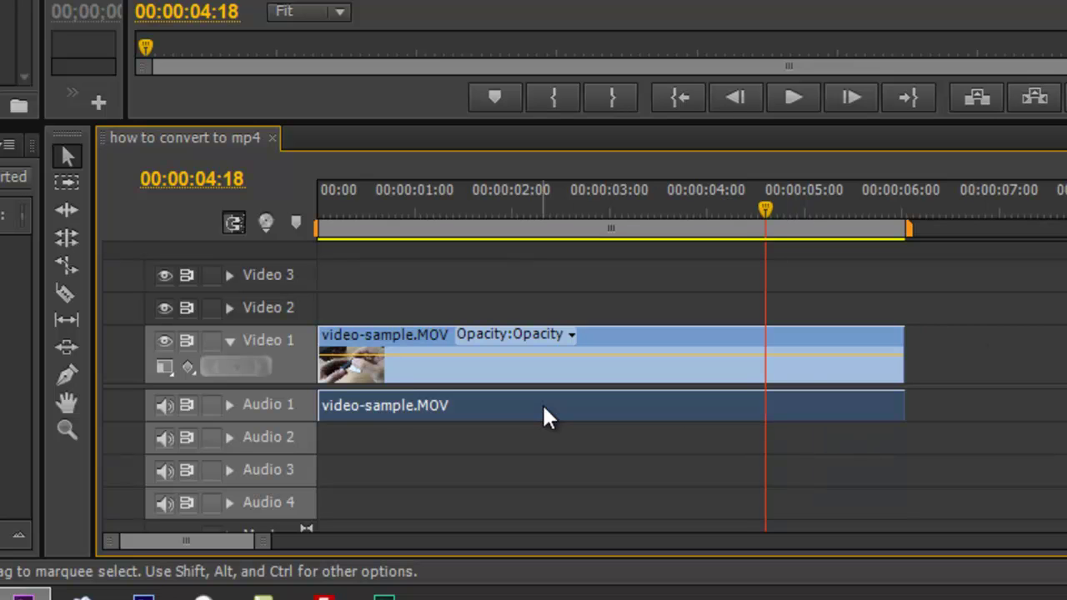
{"action": "key", "text": "Delete"}
{"action": "left_click_drag", "start_coordinate": [765, 210], "coordinate": [626, 210]}
- Split the video at 00:00:03:05, delete the later part, and set the playhead to 00:00:02:06
{"action": "key", "text": "c"}
{"action": "left_click", "coordinate": [635, 364]}
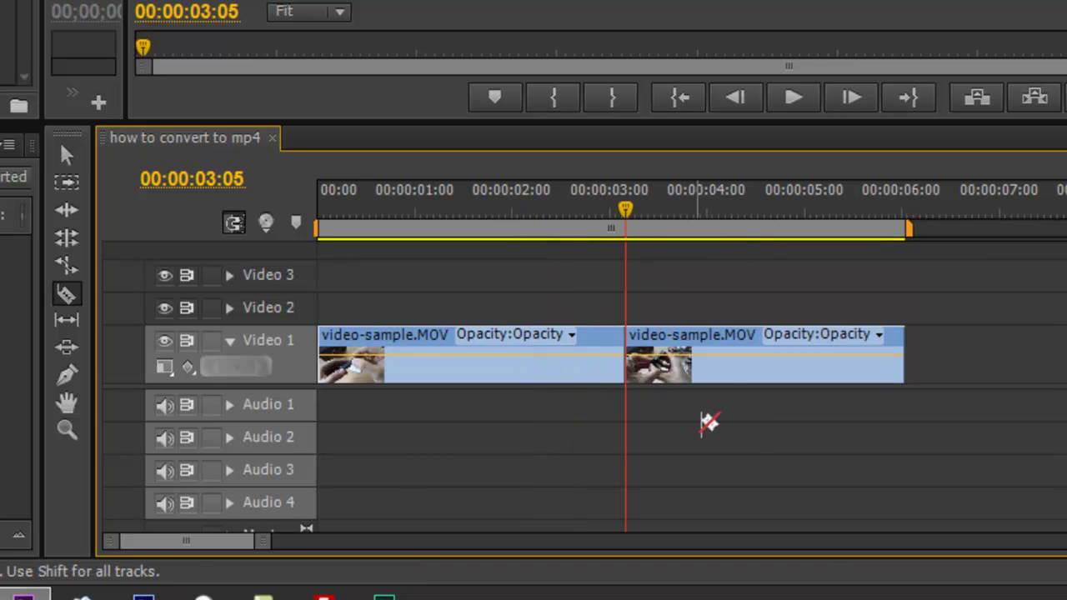
{"action": "key", "text": "v"}
{"action": "left_click", "coordinate": [705, 369]}
{"action": "key", "text": "Delete"}
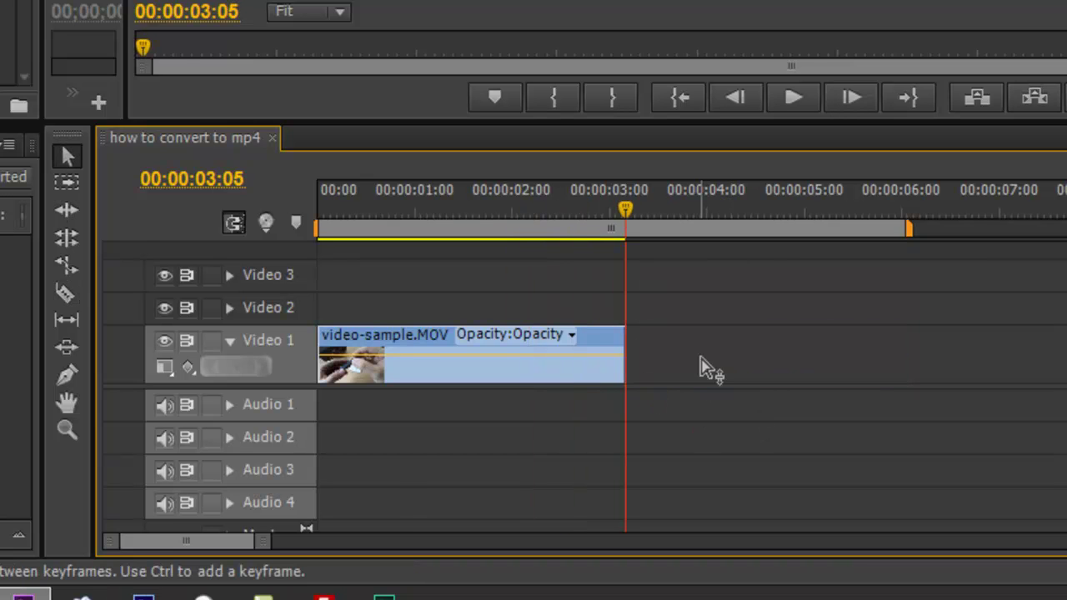
{"action": "left_click_drag", "start_coordinate": [629, 212], "coordinate": [335, 210]}
{"action": "left_click", "coordinate": [531, 214]}
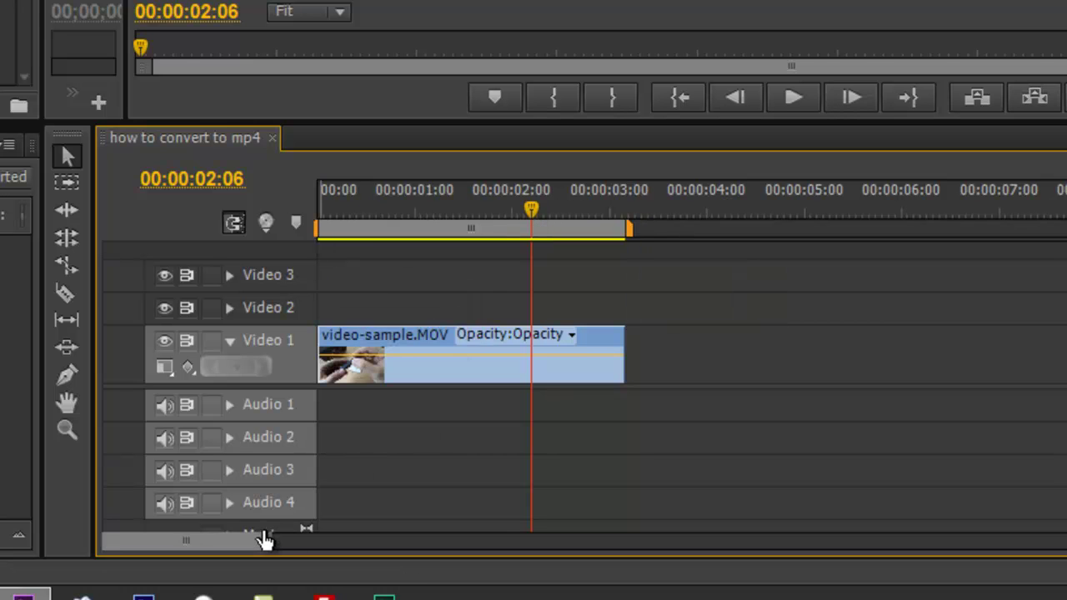
- Adjust the timeline zoom and scroll to show the whole 00:00:03:05 clip
{"action": "left_click_drag", "start_coordinate": [264, 548], "coordinate": [591, 558]}
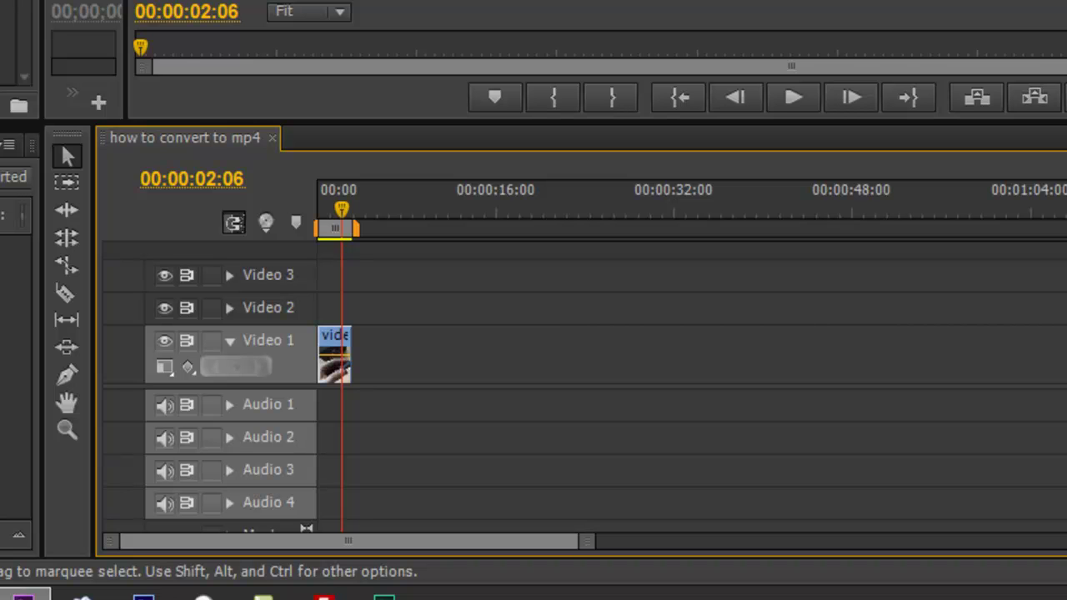
{"action": "left_click_drag", "start_coordinate": [593, 553], "coordinate": [1066, 550]}
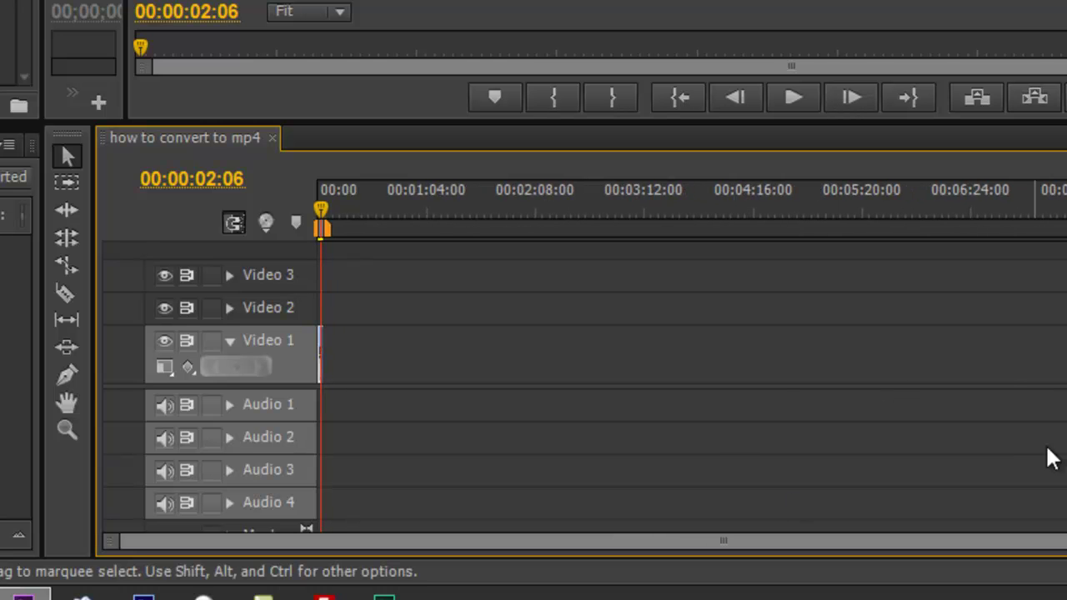
{"action": "key", "text": "equal"}
{"action": "key", "text": "equal"}
{"action": "key", "text": "equal"}
{"action": "key", "text": "equal"}
{"action": "key", "text": "equal"}
{"action": "key", "text": "minus"}
{"action": "key", "text": "minus"}
{"action": "key", "text": "minus"}
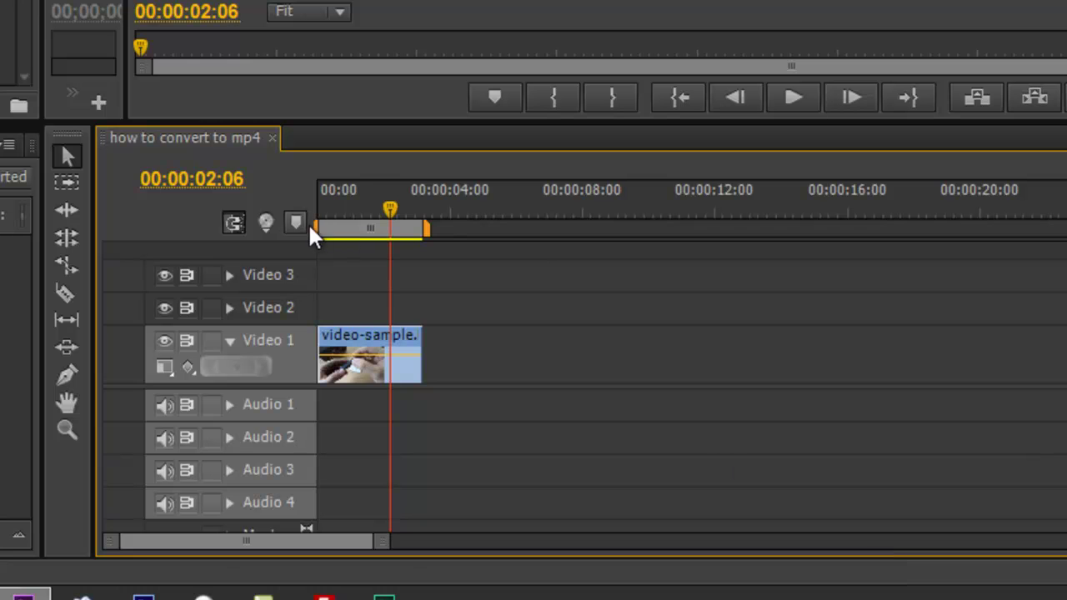
{"action": "left_click_drag", "start_coordinate": [377, 542], "coordinate": [286, 550]}
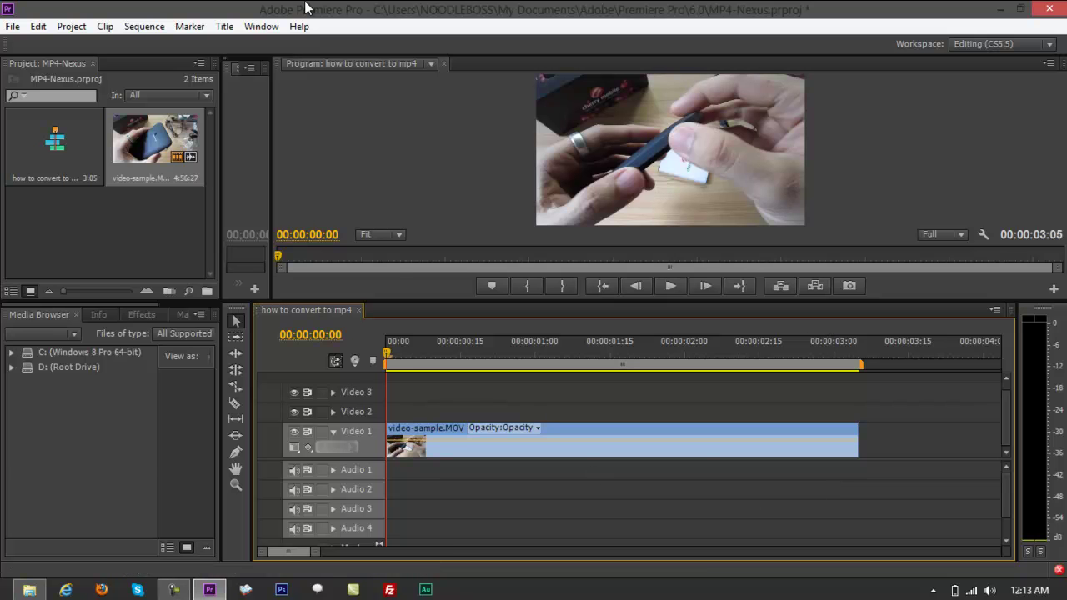
- Open the Export Settings dialog for the sequence through File > Export > Media
{"action": "left_click", "coordinate": [7, 28]}
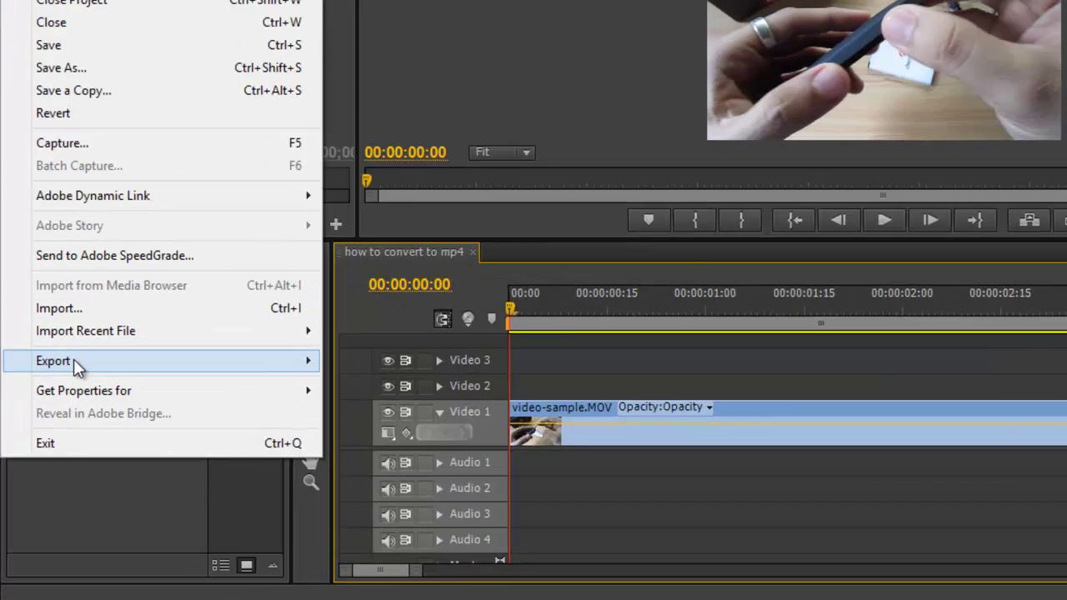
{"action": "mouse_move", "coordinate": [151, 403]}
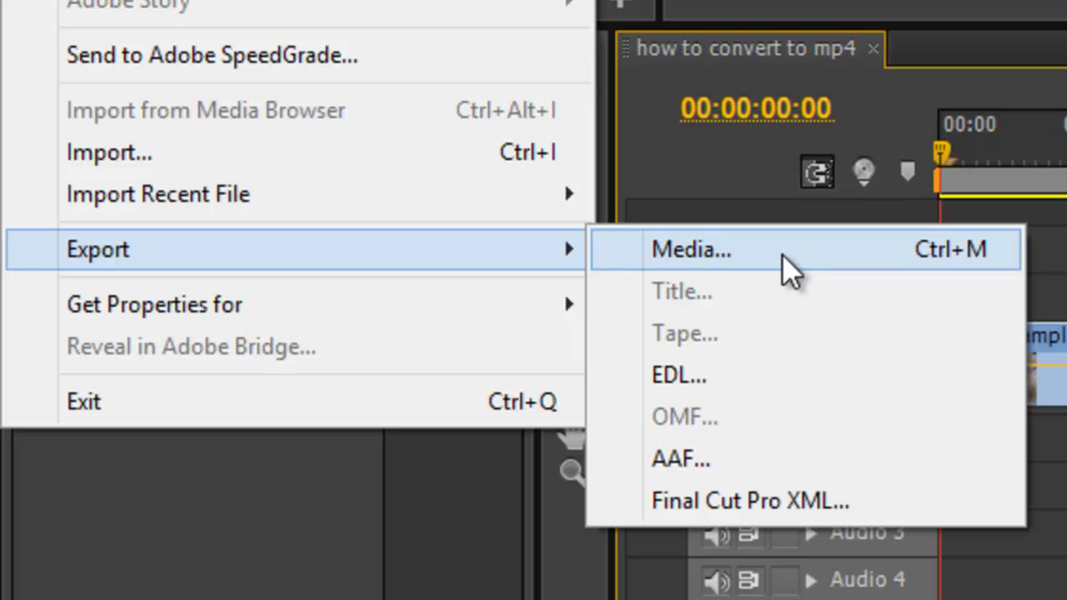
{"action": "left_click", "coordinate": [782, 254]}
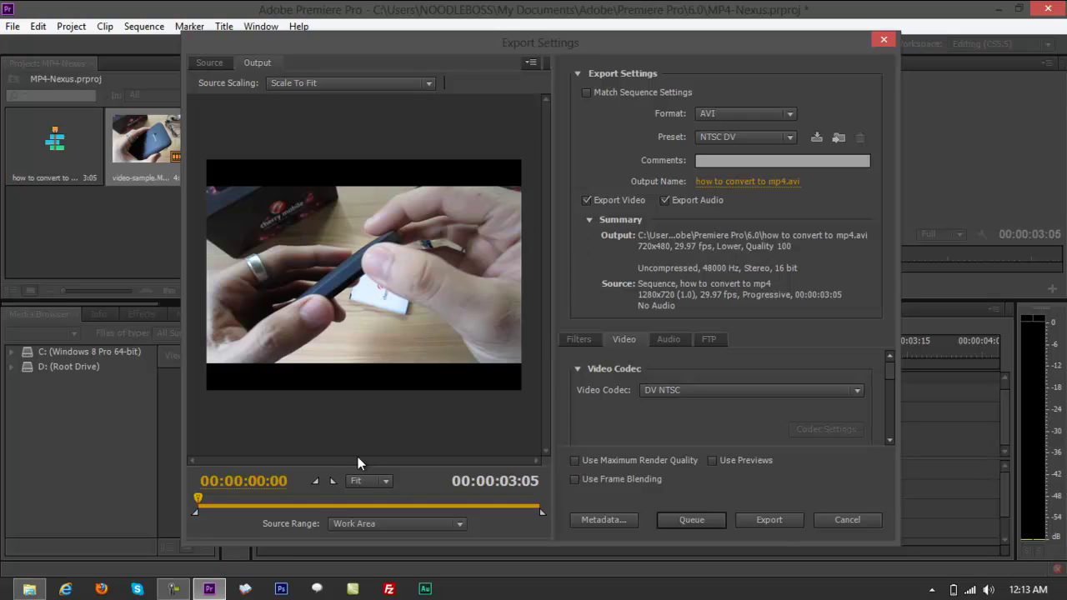
- Compare the Source and Output previews and scrub to the final frame at 00:00:03:03
{"action": "left_click", "coordinate": [208, 65]}
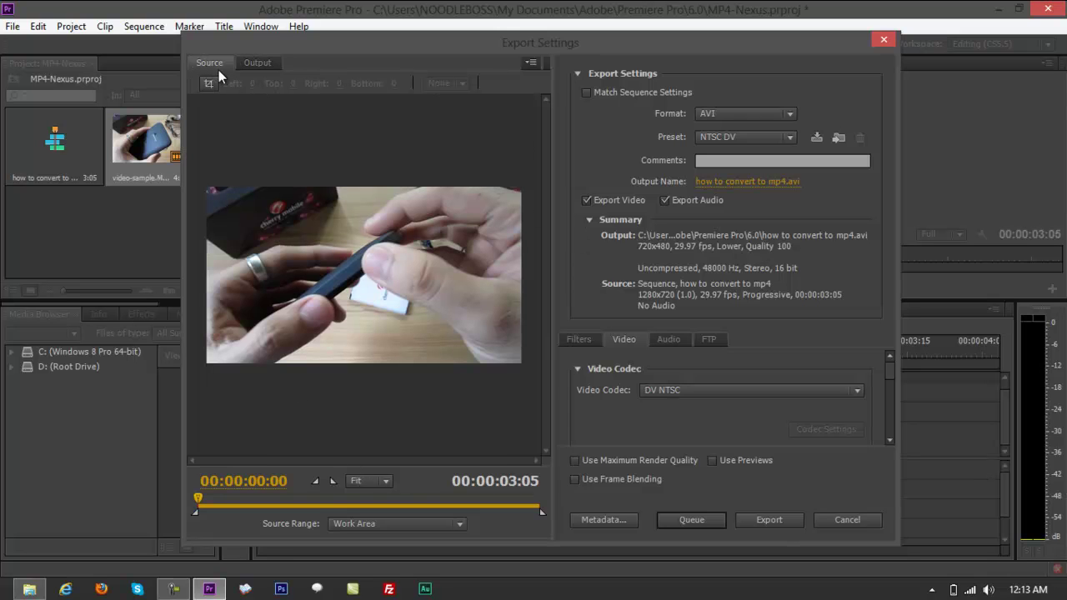
{"action": "left_click_drag", "start_coordinate": [215, 501], "coordinate": [303, 503]}
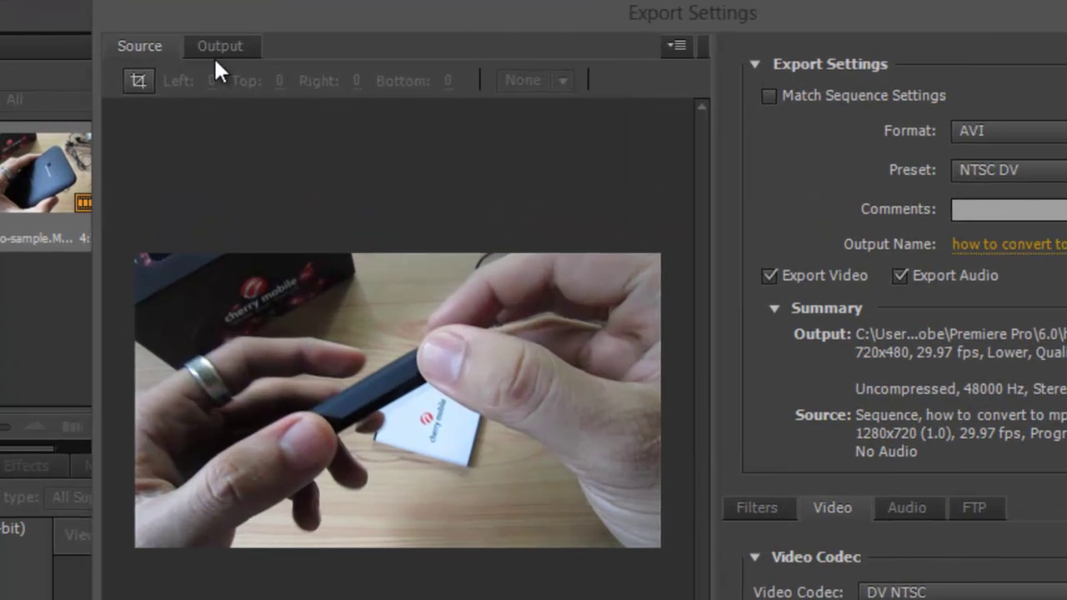
{"action": "left_click", "coordinate": [222, 46]}
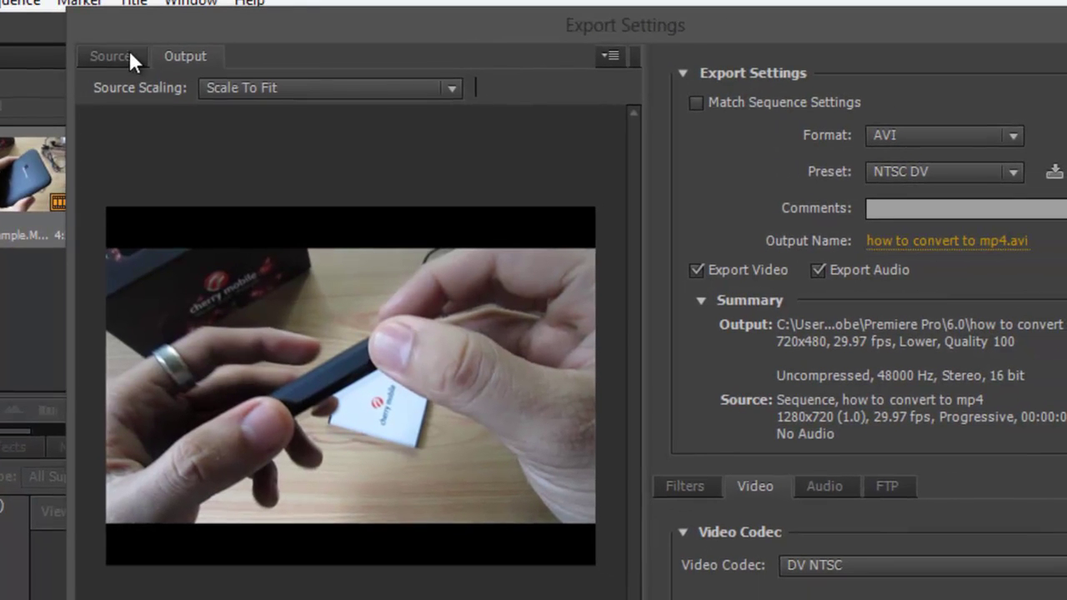
{"action": "left_click", "coordinate": [149, 45]}
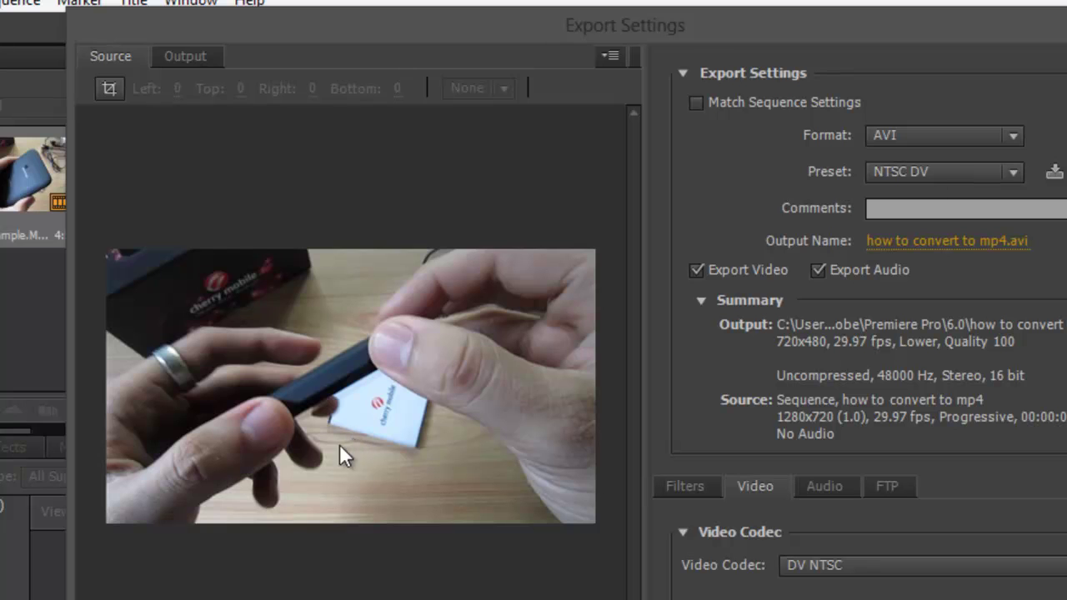
{"action": "left_click", "coordinate": [197, 59]}
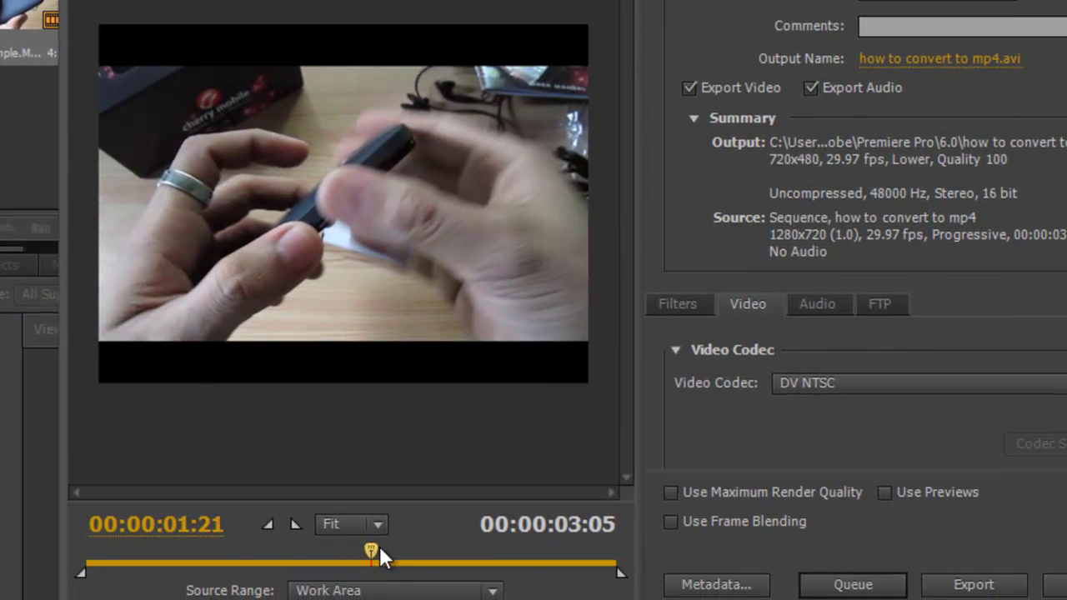
{"action": "left_click_drag", "start_coordinate": [387, 599], "coordinate": [484, 599]}
{"action": "left_click_drag", "start_coordinate": [477, 550], "coordinate": [572, 534]}
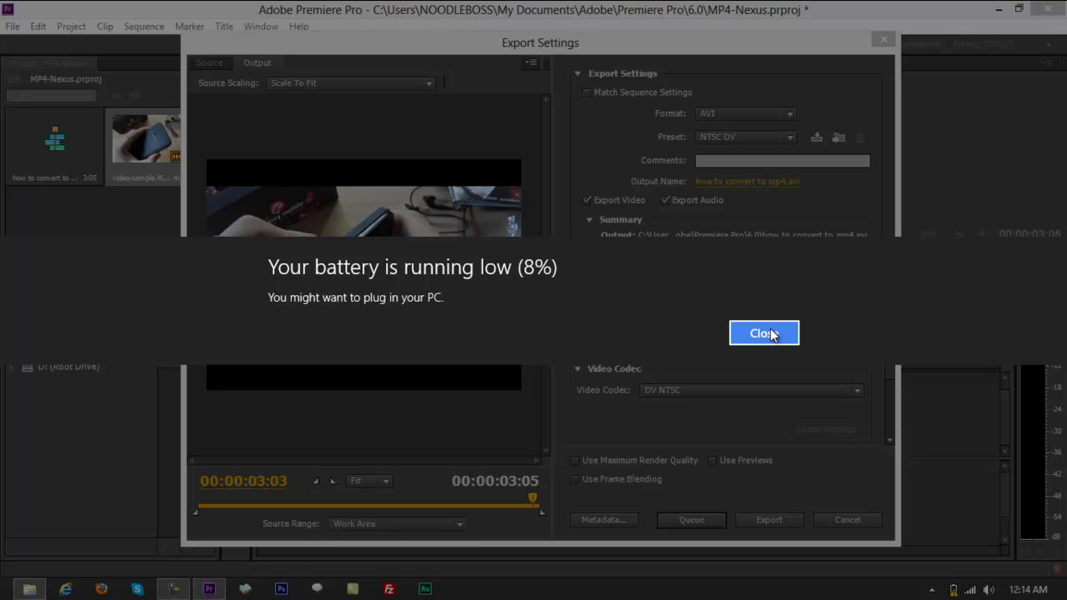
- Dismiss the low-battery notice and change the export format from AVI to H.264
{"action": "left_click", "coordinate": [772, 332]}
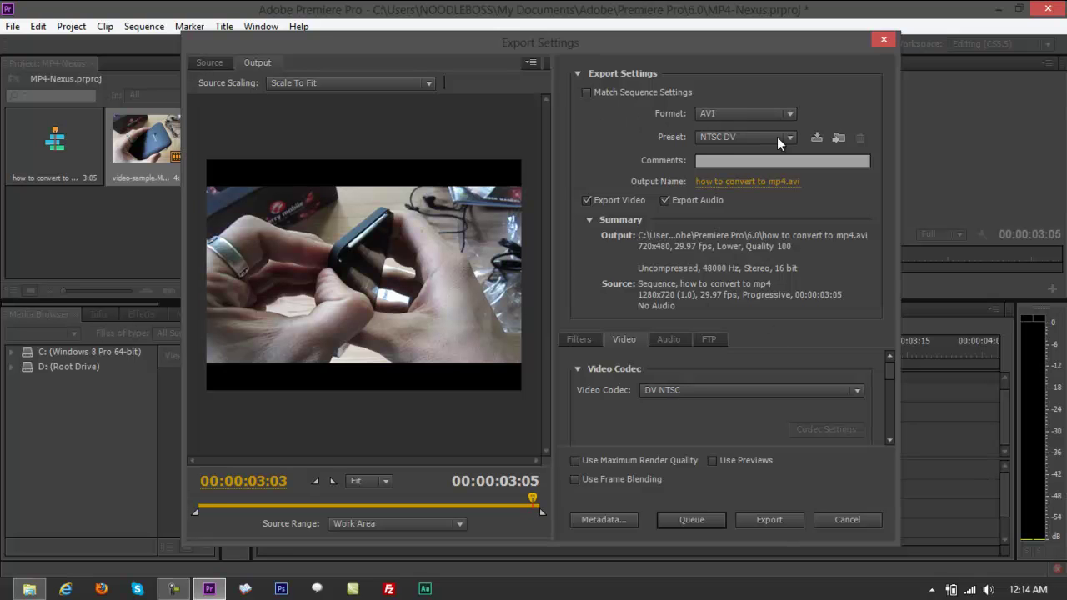
{"action": "left_click", "coordinate": [738, 114]}
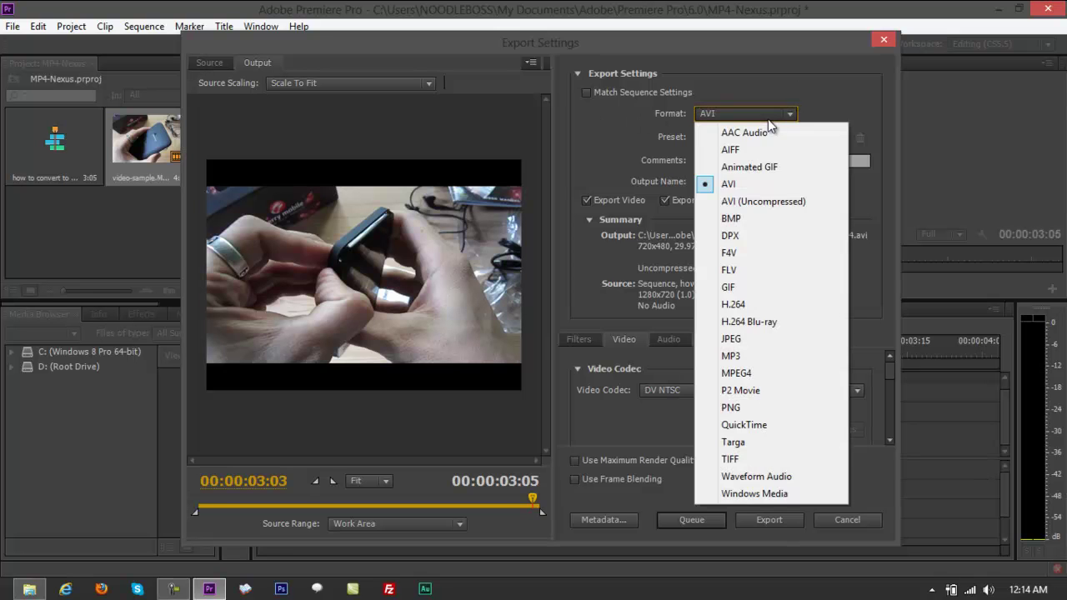
{"action": "left_click", "coordinate": [781, 377]}
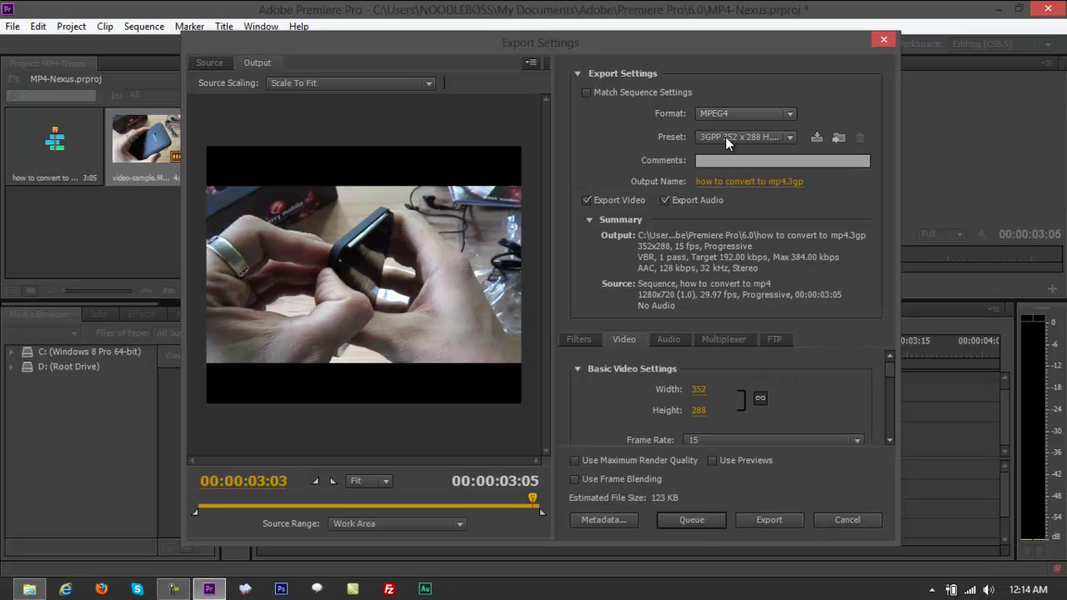
{"action": "left_click", "coordinate": [728, 140]}
{"action": "left_click", "coordinate": [814, 89]}
{"action": "left_click", "coordinate": [745, 114]}
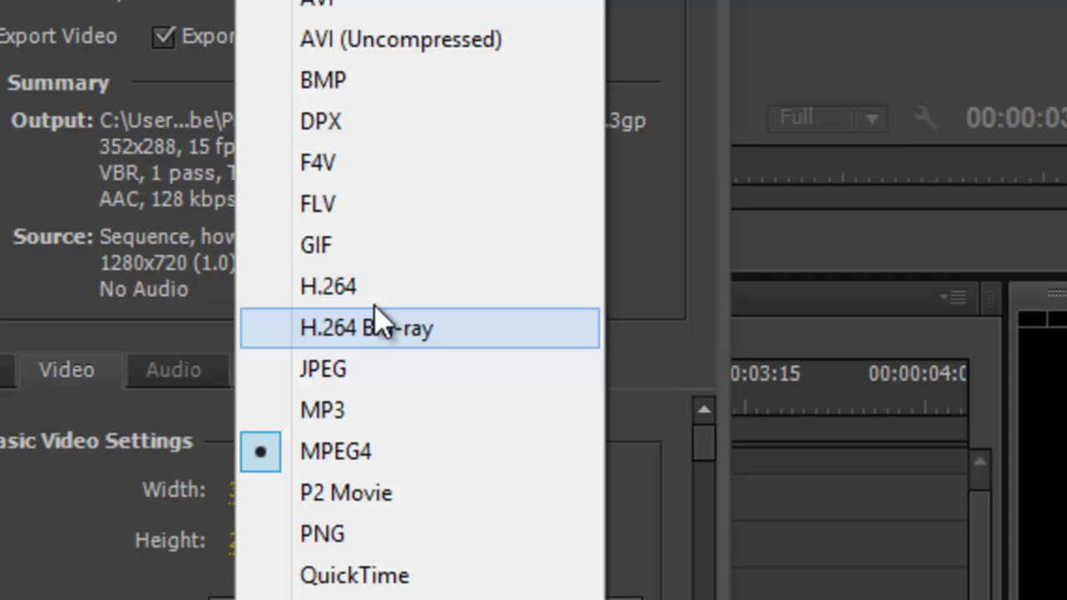
{"action": "left_click", "coordinate": [325, 522]}
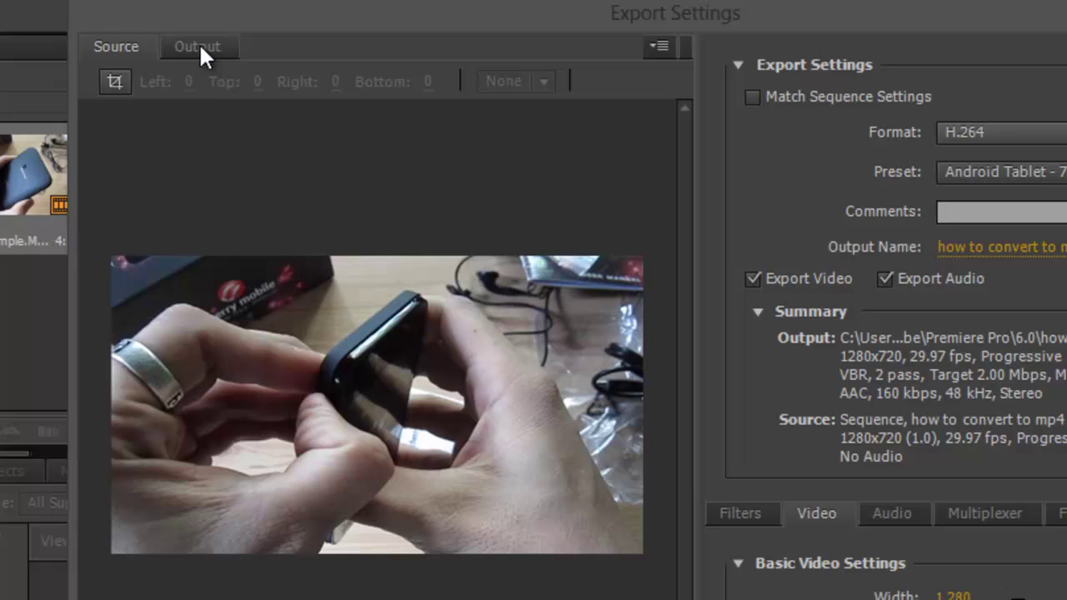
- Apply the Android Tablet - 720p 29.97 H.264 preset to the export
{"action": "left_click", "coordinate": [204, 5]}
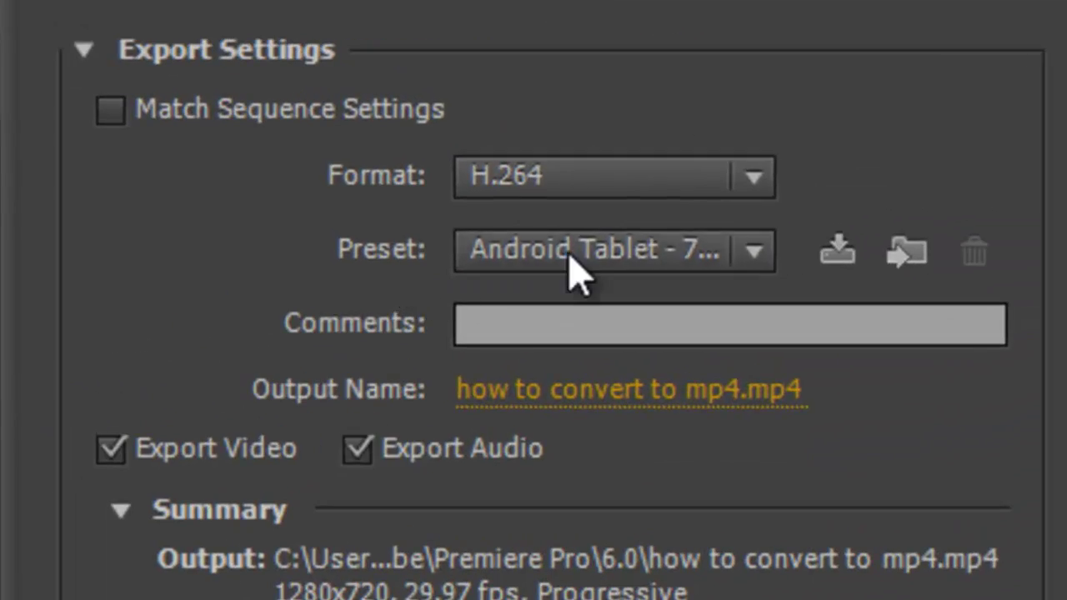
{"action": "left_click", "coordinate": [997, 173]}
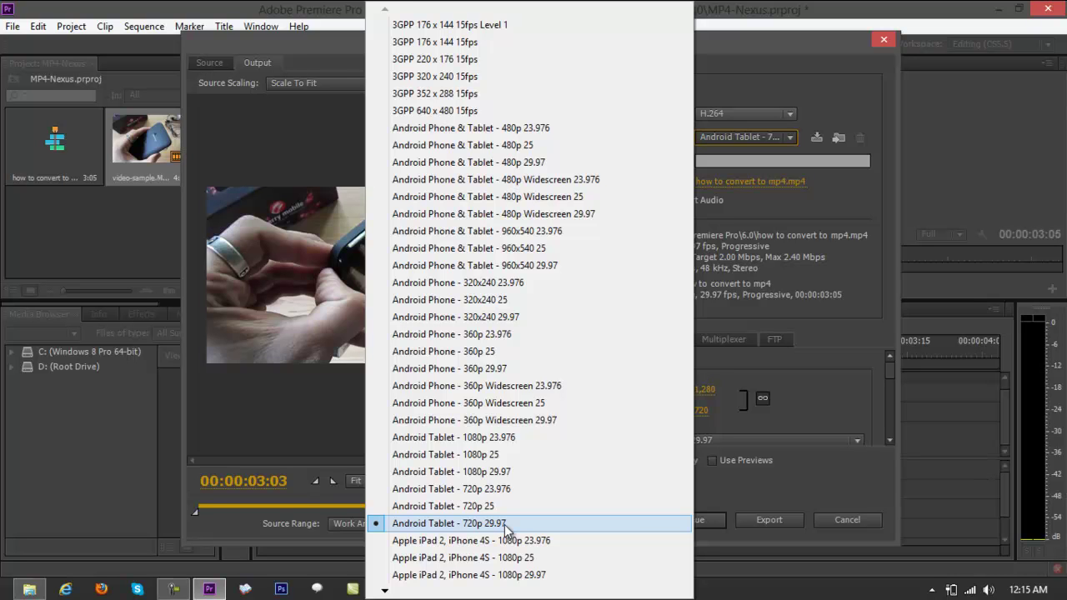
{"action": "left_click", "coordinate": [504, 523]}
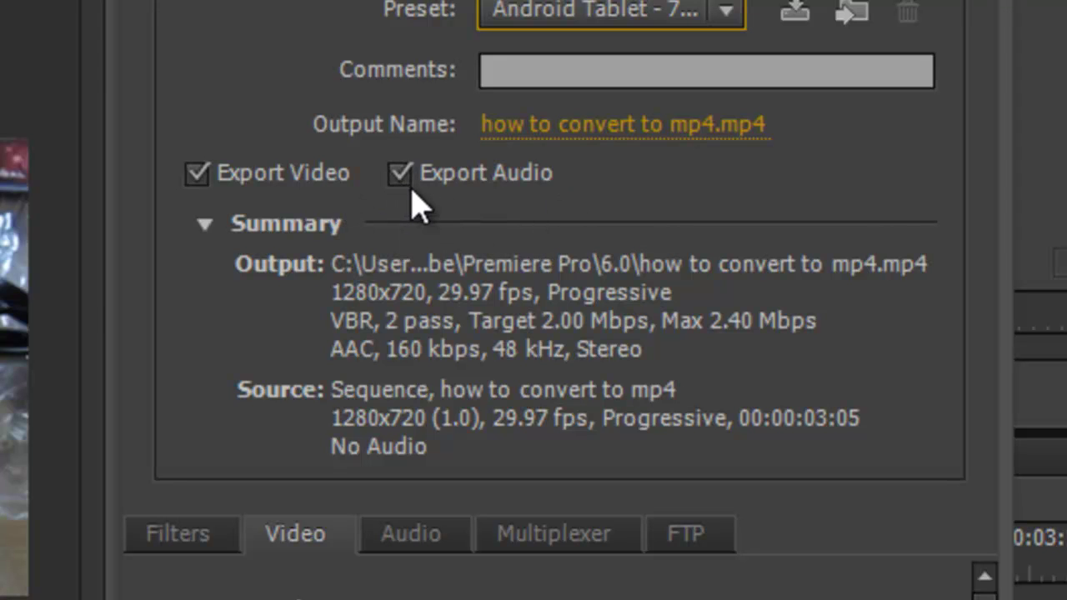
- Disable Export Audio, reapply the Android Tablet 720p preset, and review its video settings
{"action": "left_click", "coordinate": [402, 176]}
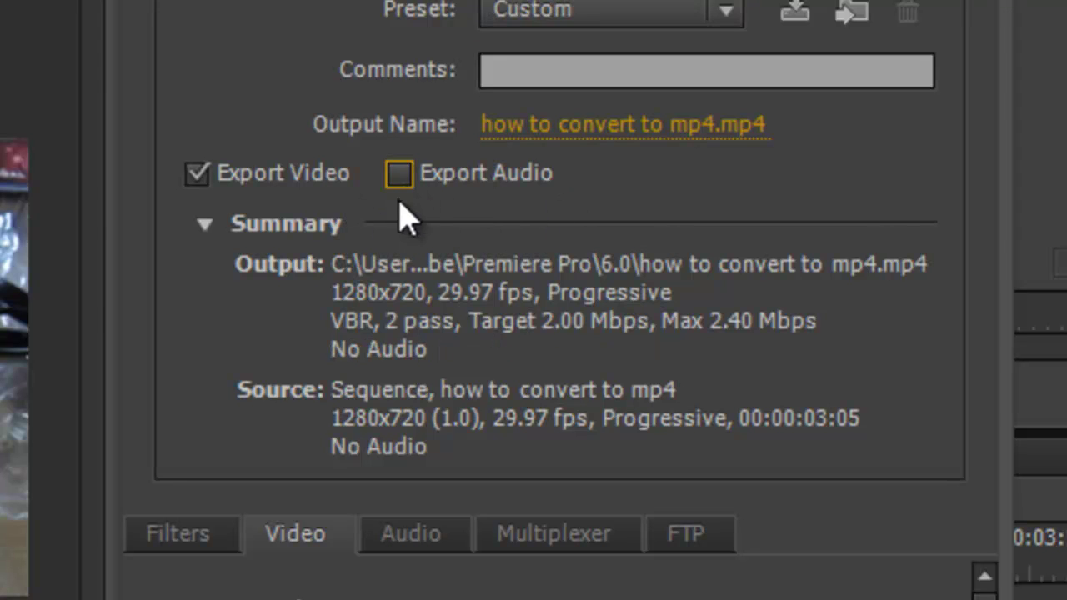
{"action": "left_click", "coordinate": [575, 15]}
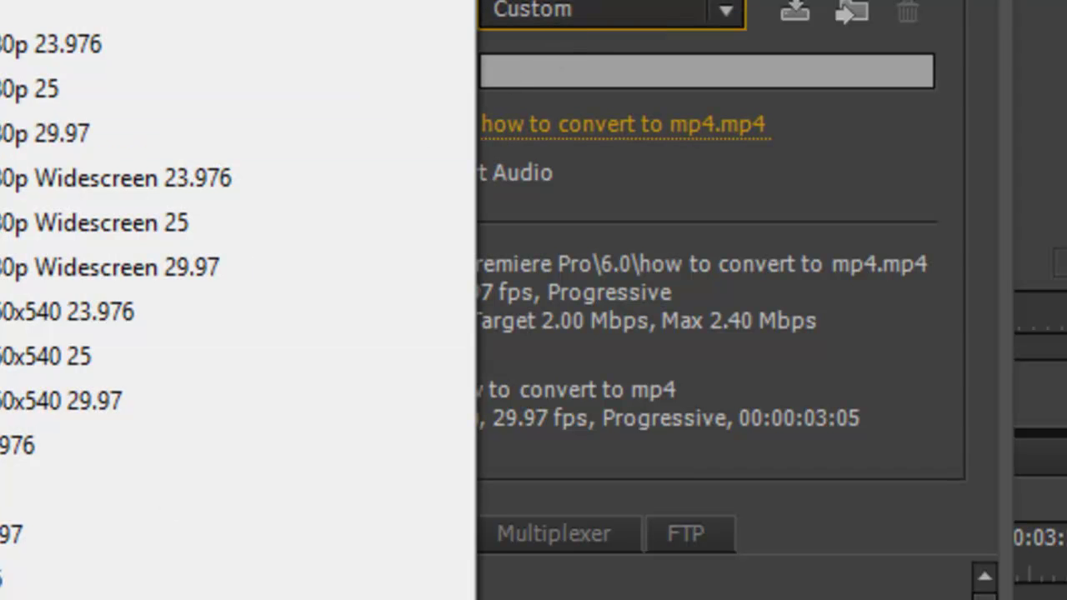
{"action": "left_click", "coordinate": [250, 9]}
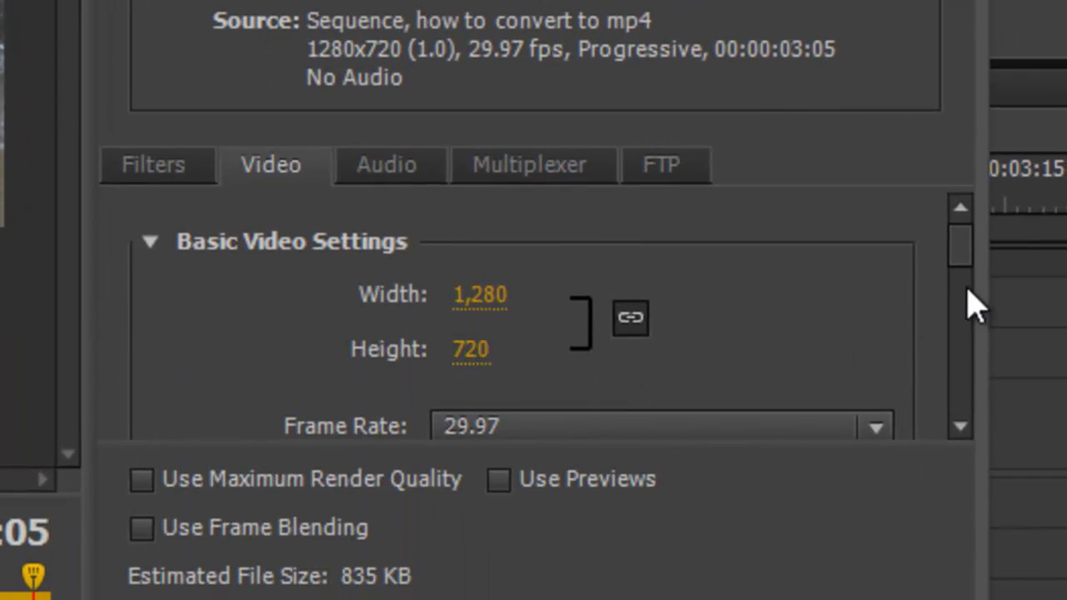
{"action": "left_click_drag", "start_coordinate": [964, 248], "coordinate": [942, 376]}
{"action": "scroll", "coordinate": [739, 261], "scroll_direction": "down", "scroll_amount": 2}
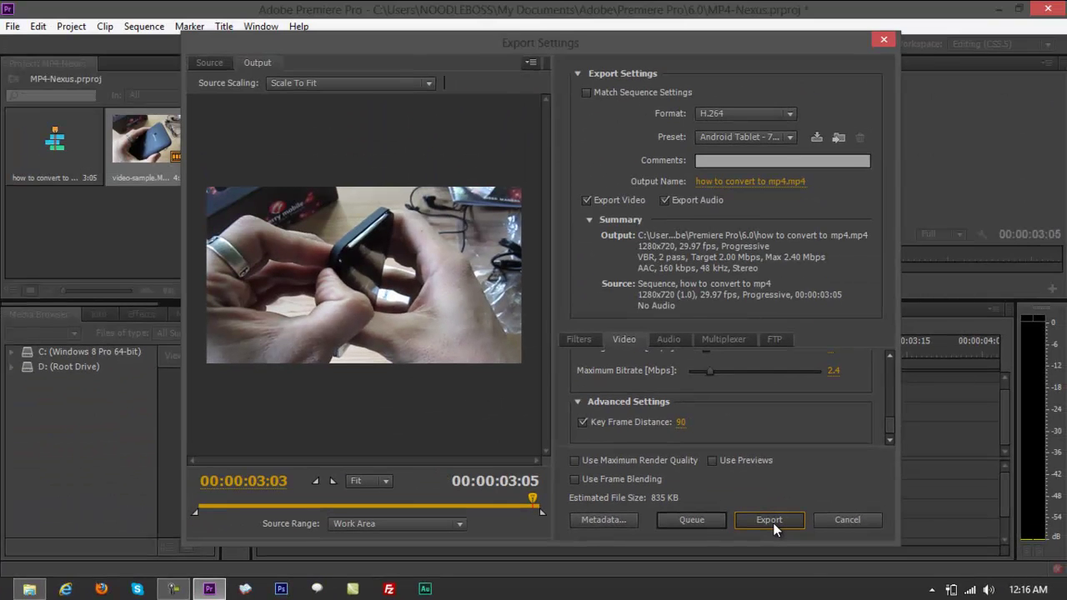
- Export how to convert to mp4.mp4 and play the 3-second file from the Desktop
{"action": "left_click", "coordinate": [618, 396]}
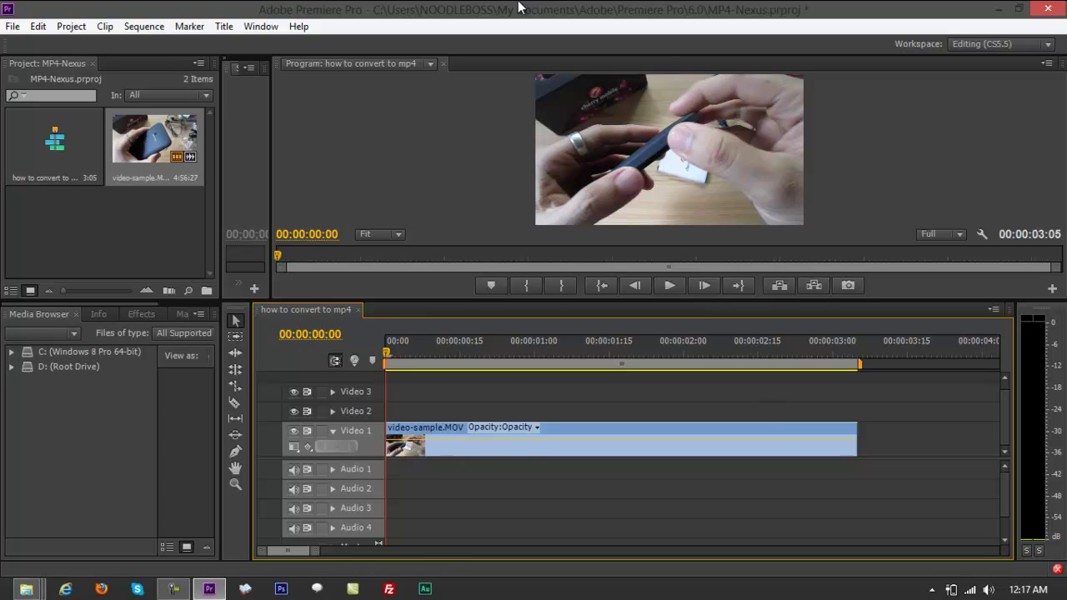
{"action": "mouse_move", "coordinate": [25, 589]}
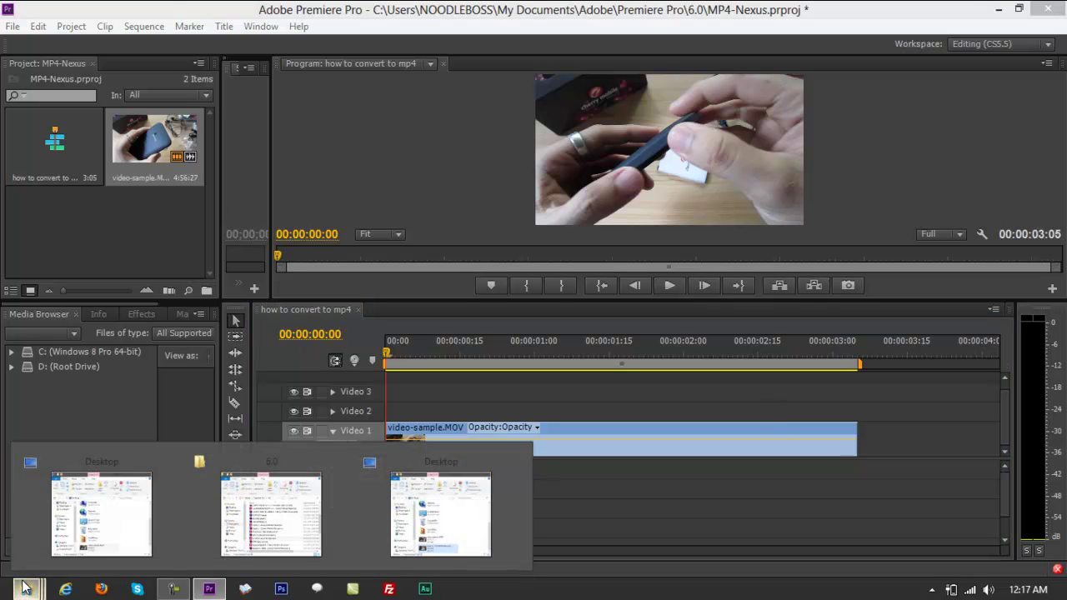
{"action": "left_click", "coordinate": [440, 513]}
{"action": "left_click", "coordinate": [581, 531]}
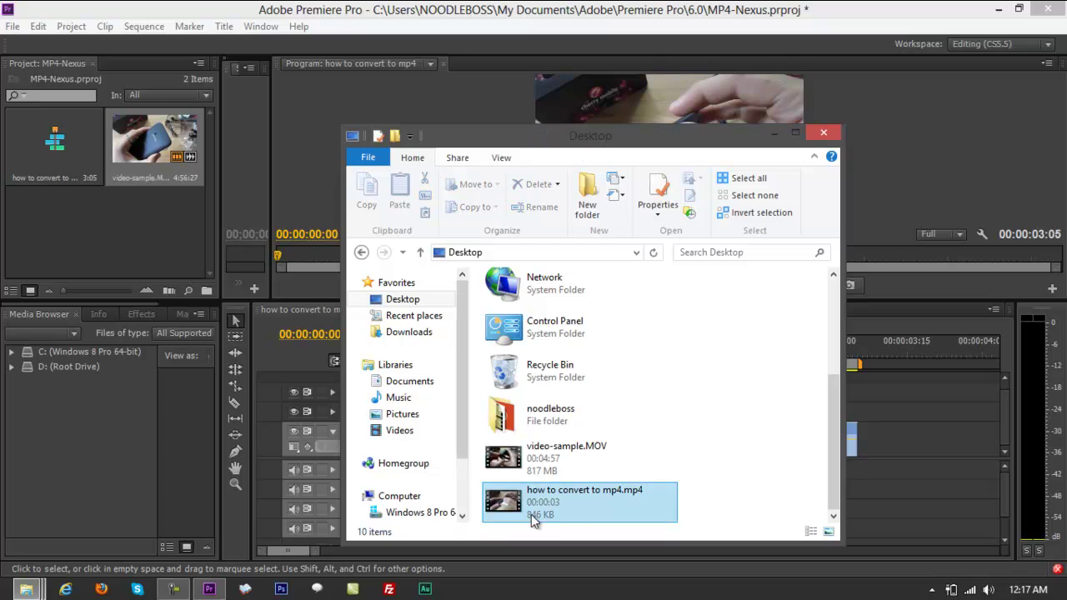
{"action": "left_click", "coordinate": [616, 515]}
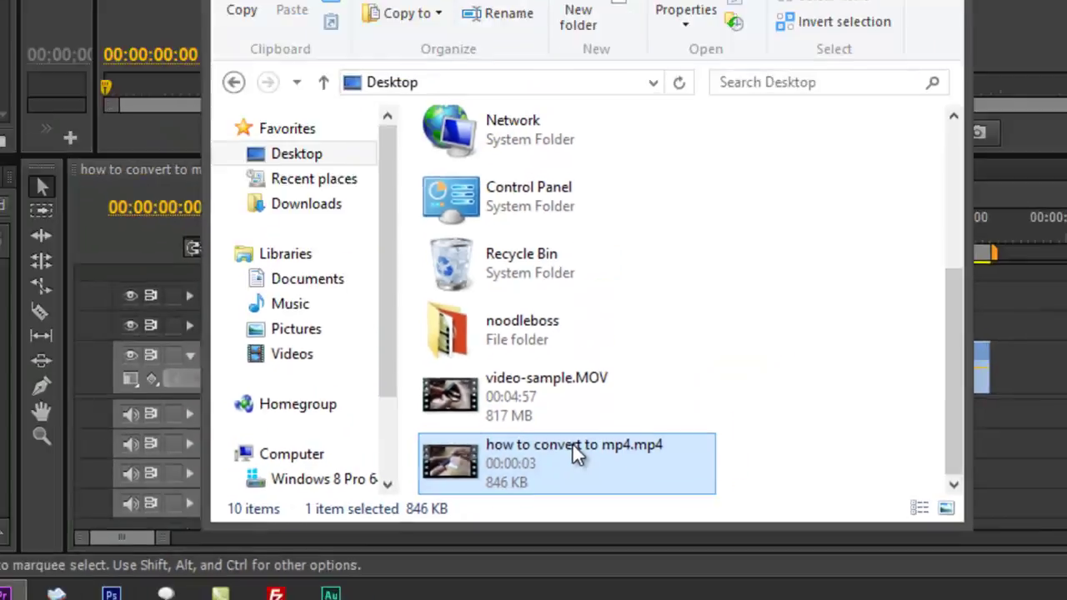
{"action": "double_click", "coordinate": [572, 442]}
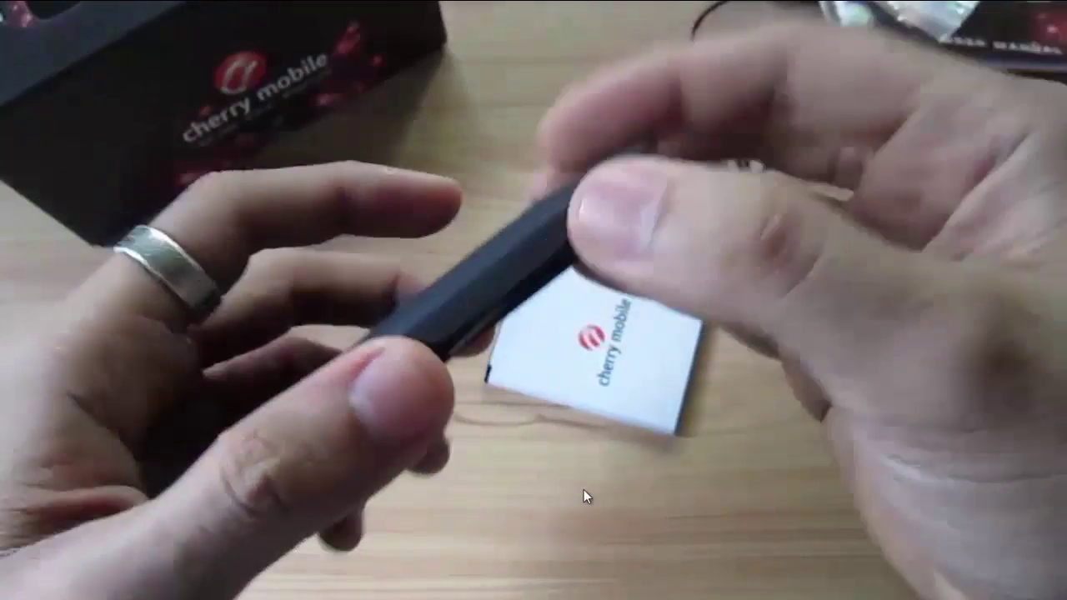
{"action": "mouse_move", "coordinate": [507, 384]}
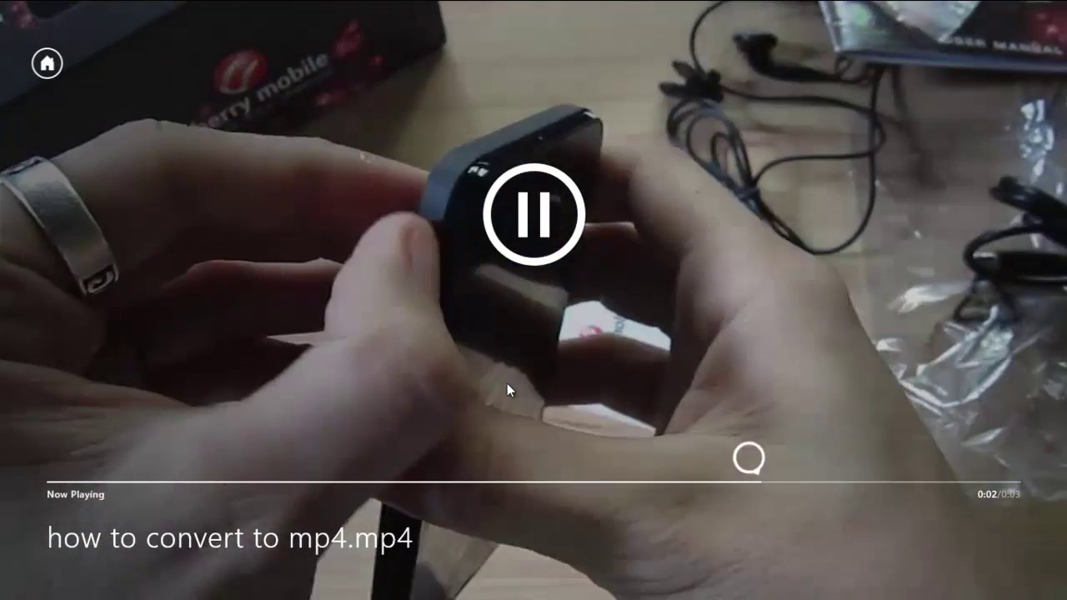